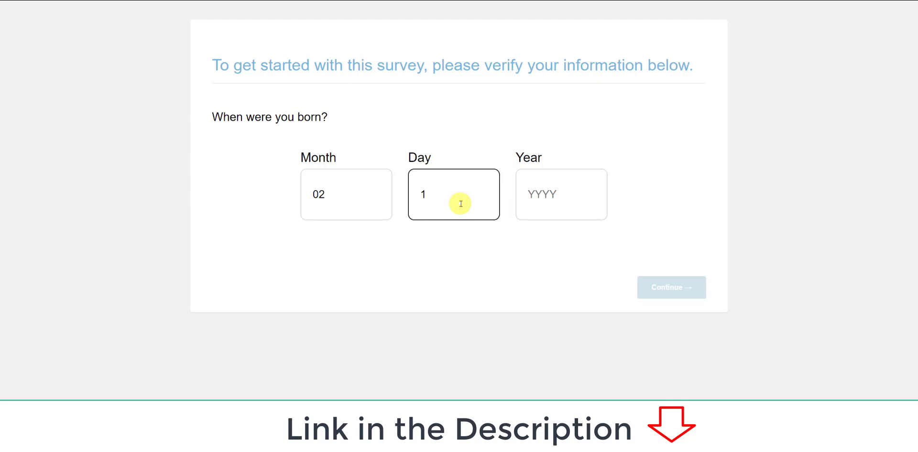
# Step: Enter the date of birth in the survey's verification form and answer the gender question with Male
pyautogui.write('6')
pyautogui.click(534, 201)
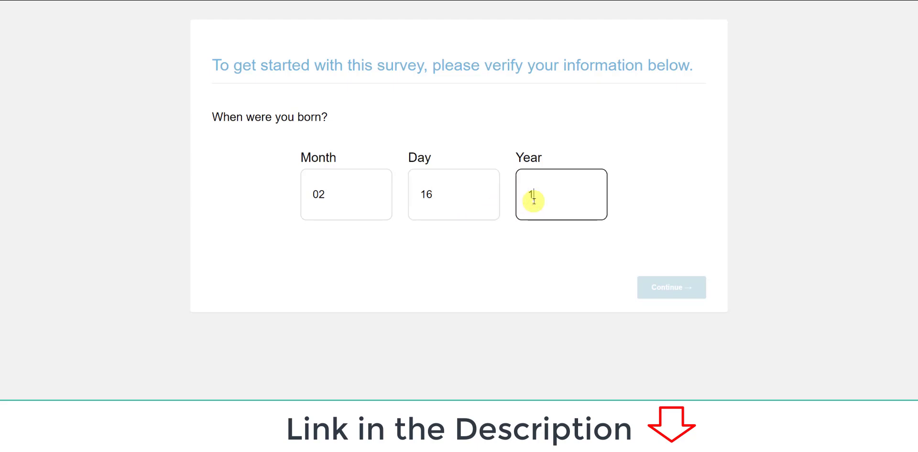
pyautogui.click(574, 263)
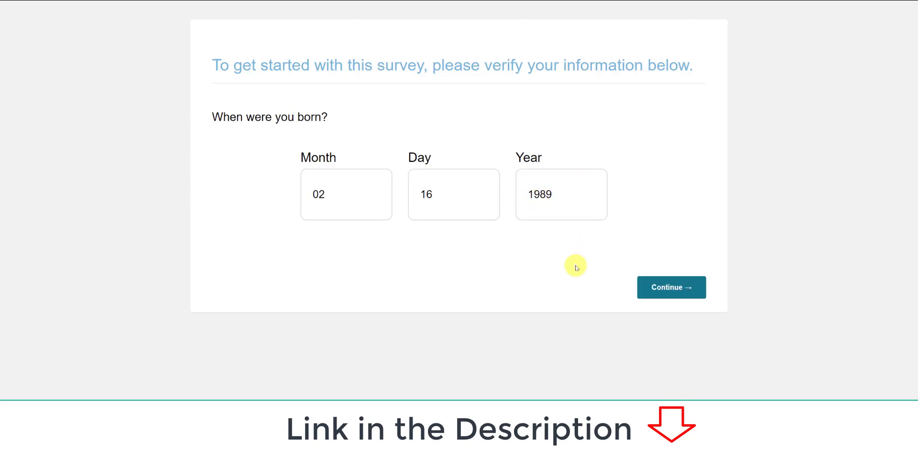
pyautogui.click(654, 293)
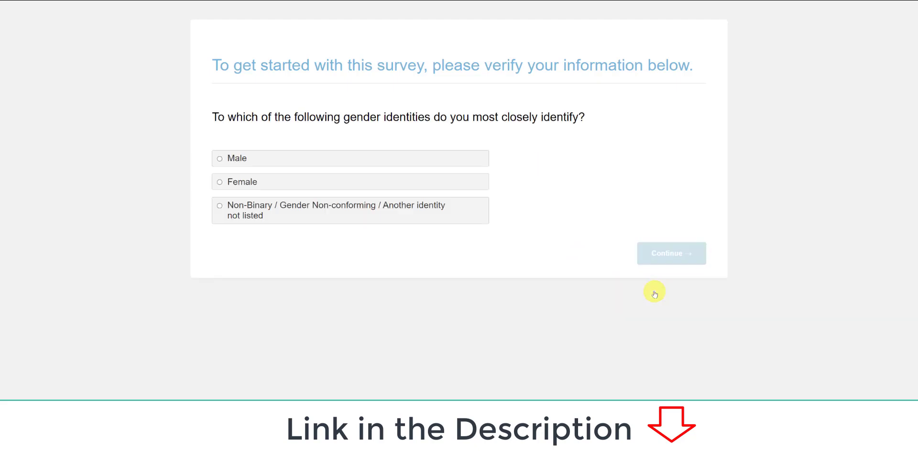
pyautogui.click(307, 160)
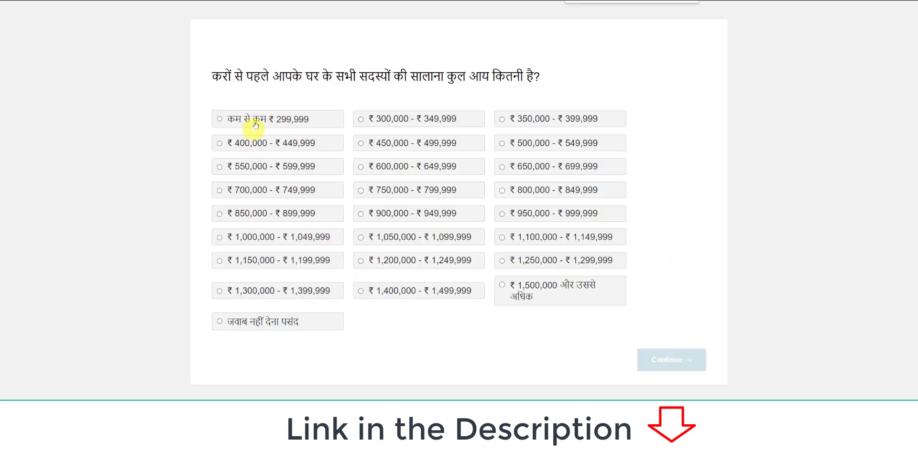
# Step: Set the annual household income to ₹ 300,000 - ₹ 349,999 and the highest education level to Completed some postgraduate
pyautogui.click(361, 119)
pyautogui.click(654, 363)
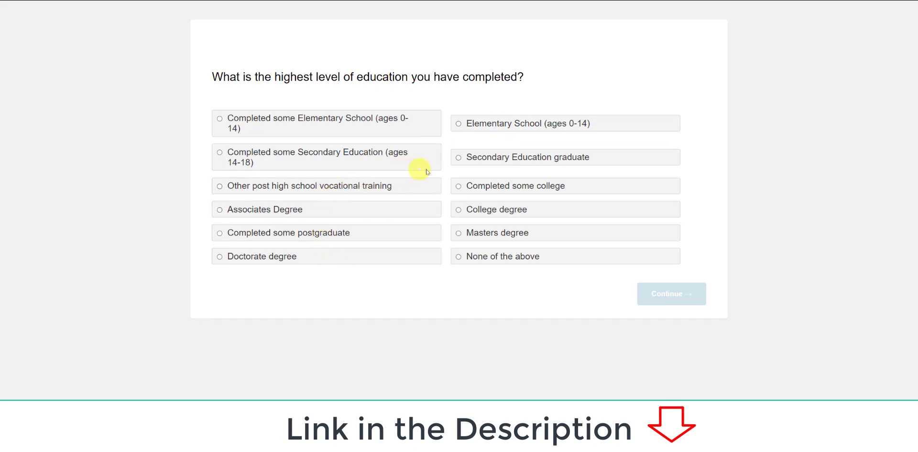
pyautogui.click(354, 234)
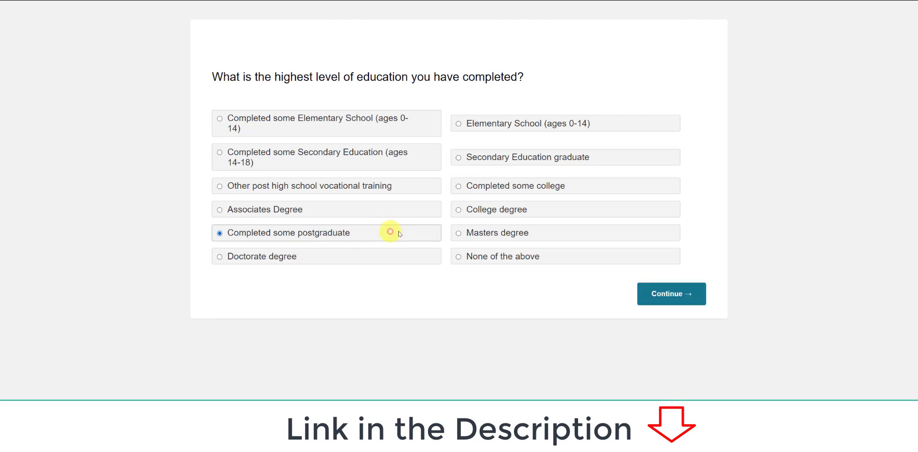
pyautogui.click(668, 300)
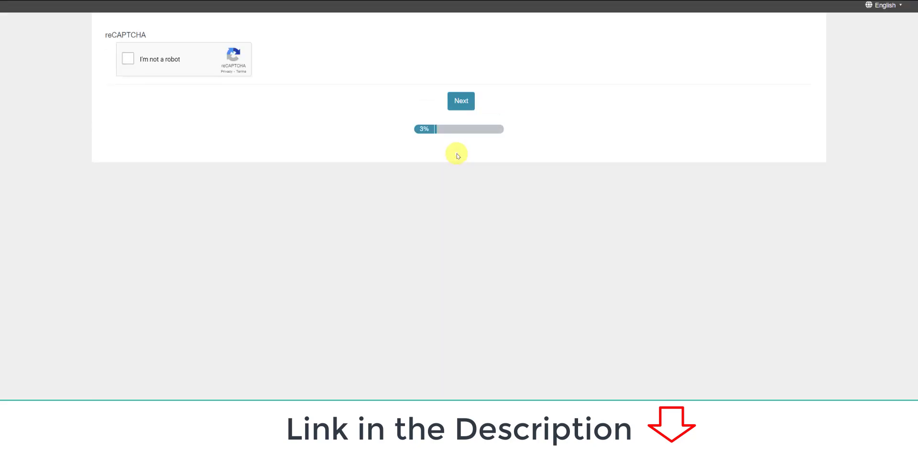
# Step: Complete the reCAPTCHA check and continue past the language notice to the first shopping question
pyautogui.click(128, 59)
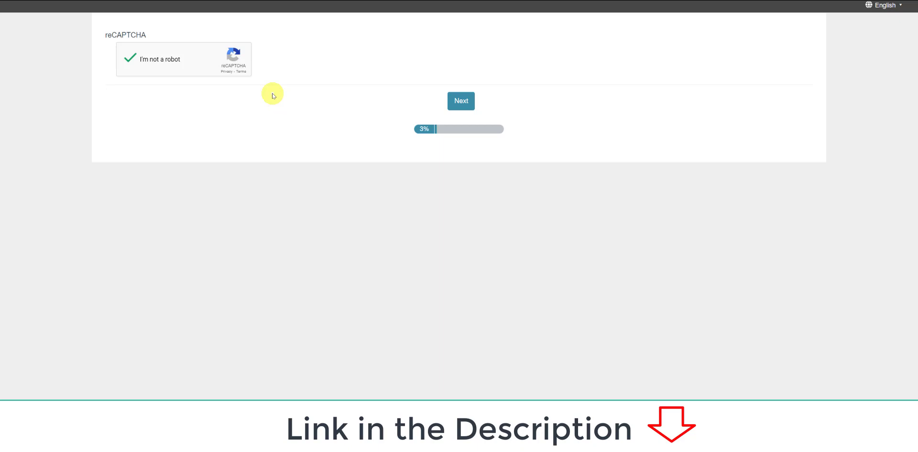
pyautogui.click(461, 101)
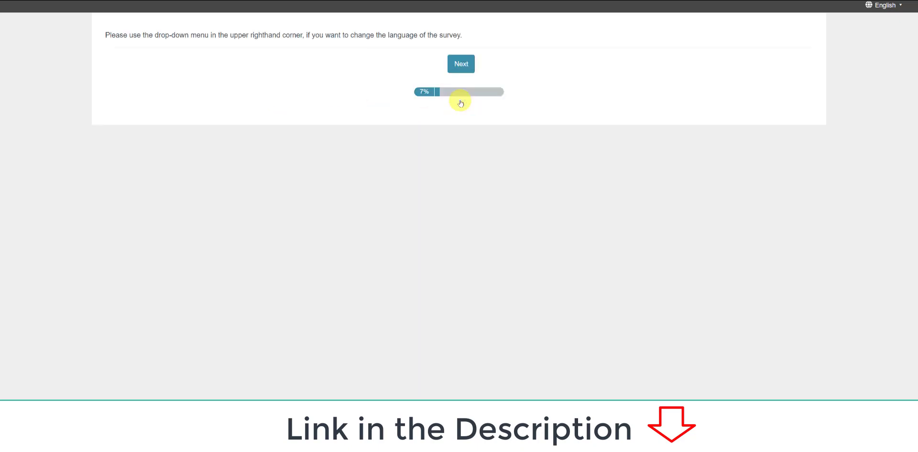
pyautogui.click(460, 66)
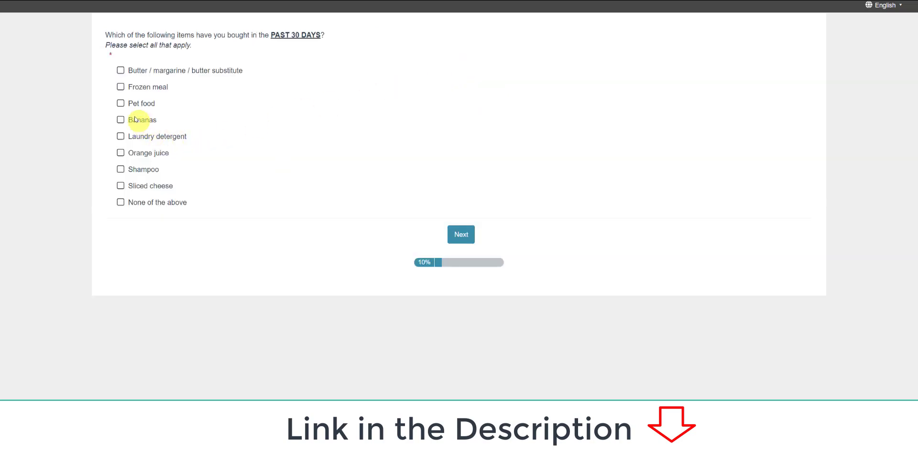
# Step: Submit every listed item except Bananas and None of the above as bought in the past 30 days
pyautogui.click(122, 104)
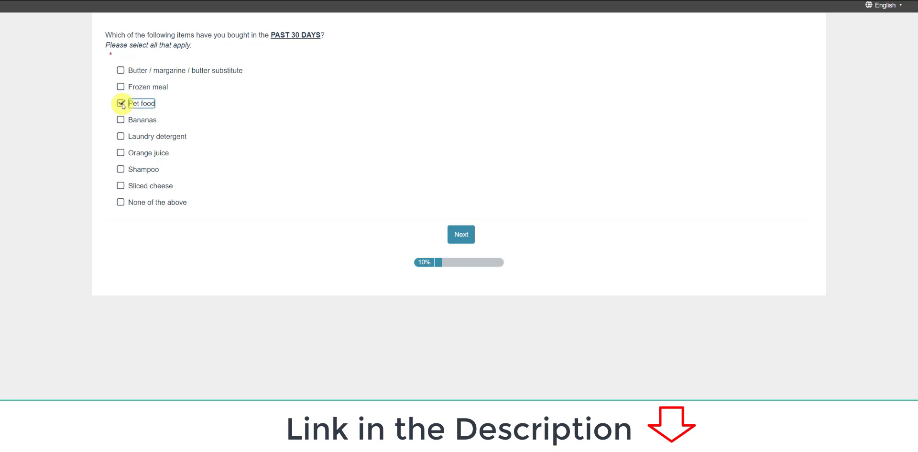
pyautogui.click(121, 186)
pyautogui.click(121, 169)
pyautogui.click(121, 153)
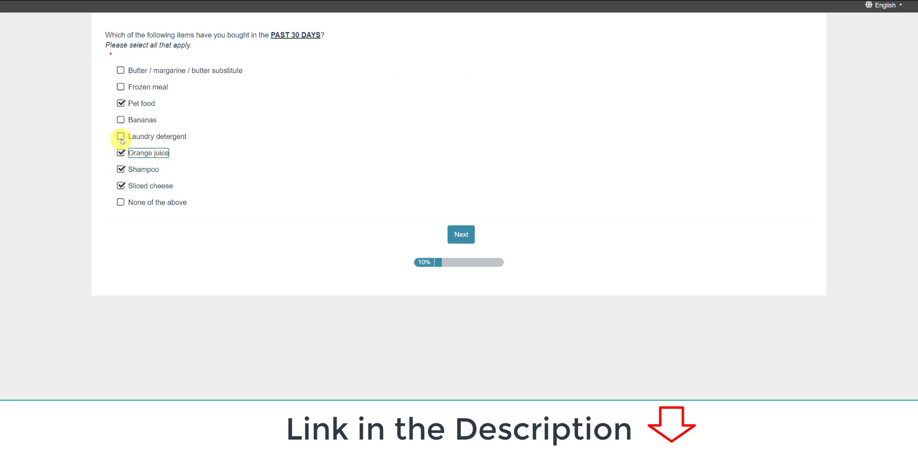
pyautogui.click(120, 137)
pyautogui.click(119, 87)
pyautogui.click(120, 70)
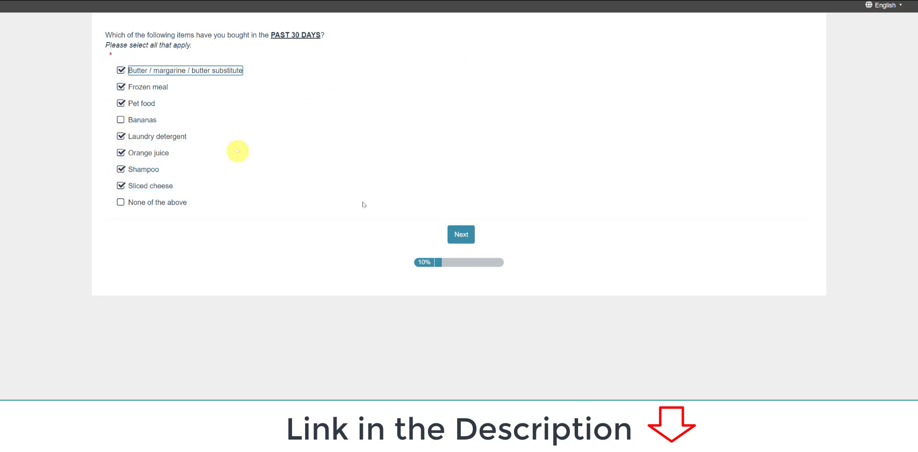
pyautogui.click(461, 236)
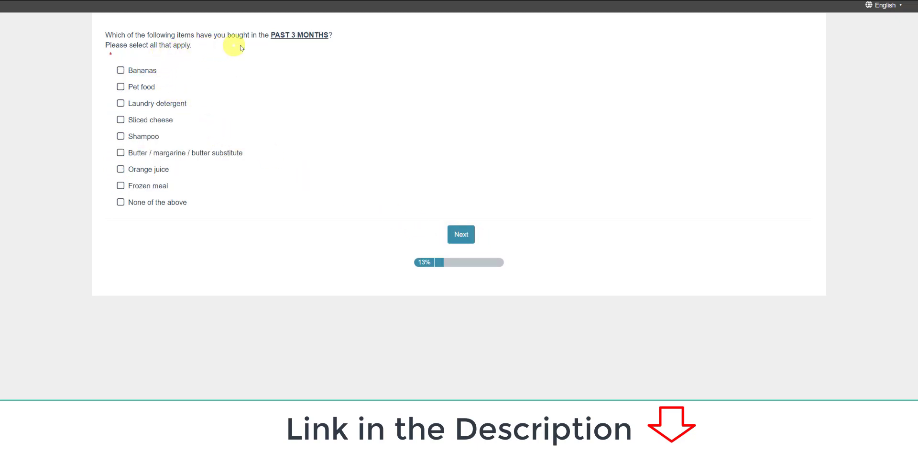
# Step: Submit all eight listed grocery and household items, from Bananas to Frozen meal, as bought in the past 3 months
pyautogui.click(121, 70)
pyautogui.click(121, 86)
pyautogui.click(120, 105)
pyautogui.click(121, 120)
pyautogui.click(121, 137)
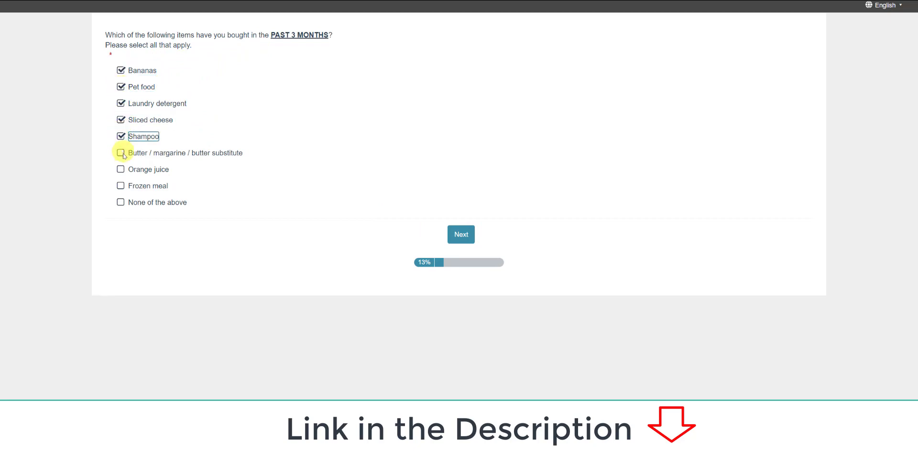
pyautogui.click(120, 153)
pyautogui.click(121, 169)
pyautogui.click(120, 186)
pyautogui.click(462, 235)
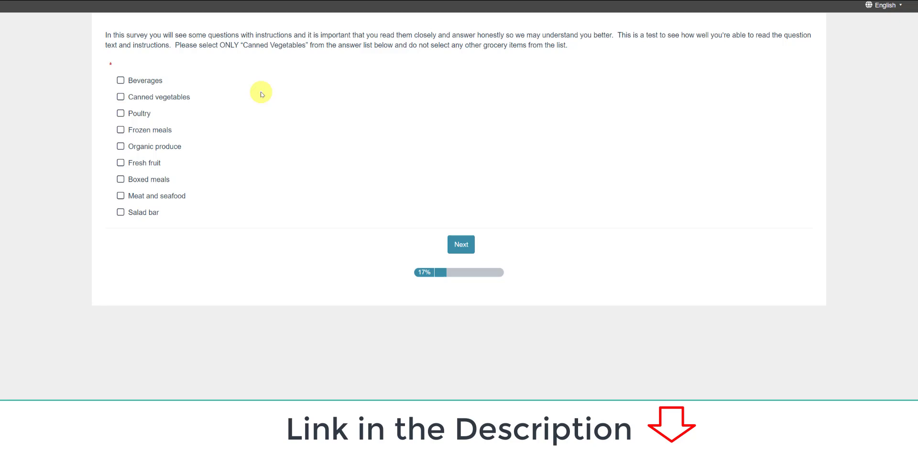
# Step: Answer the attention check with only Canned vegetables, and submit Regularly exercise, Enjoy watching TV and Visited the post office as applicable statements
pyautogui.click(120, 97)
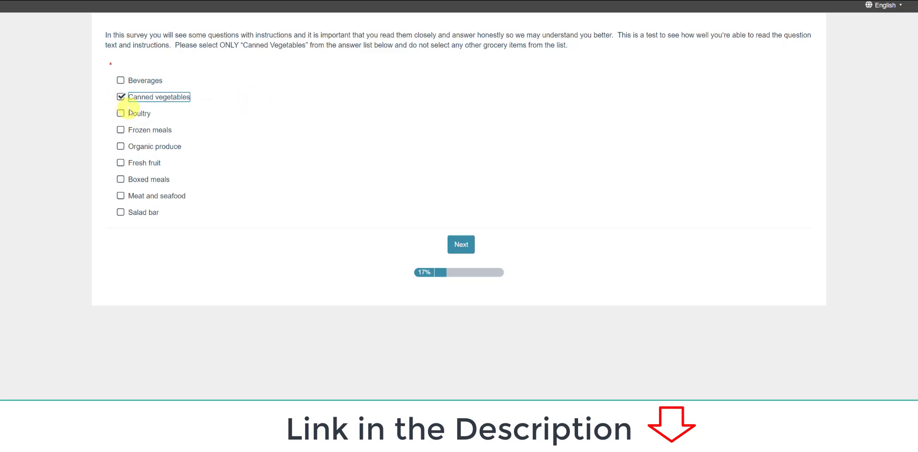
pyautogui.click(458, 248)
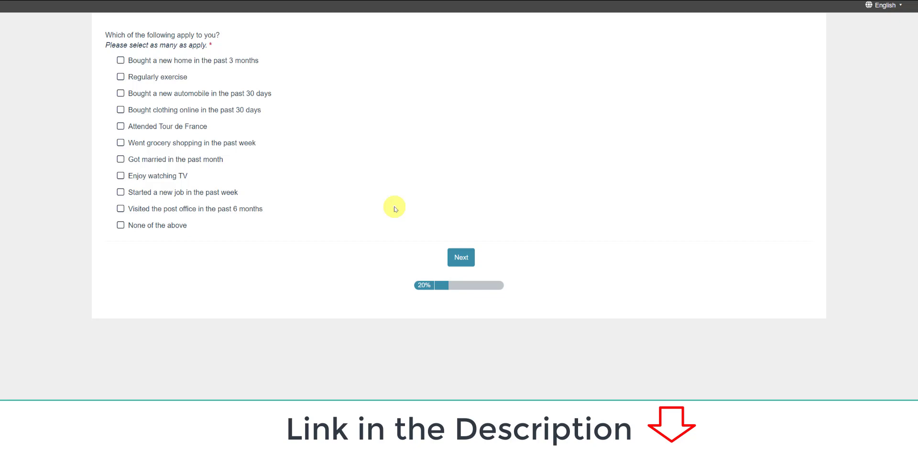
pyautogui.click(134, 77)
pyautogui.doubleClick(122, 176)
pyautogui.click(121, 176)
pyautogui.click(121, 209)
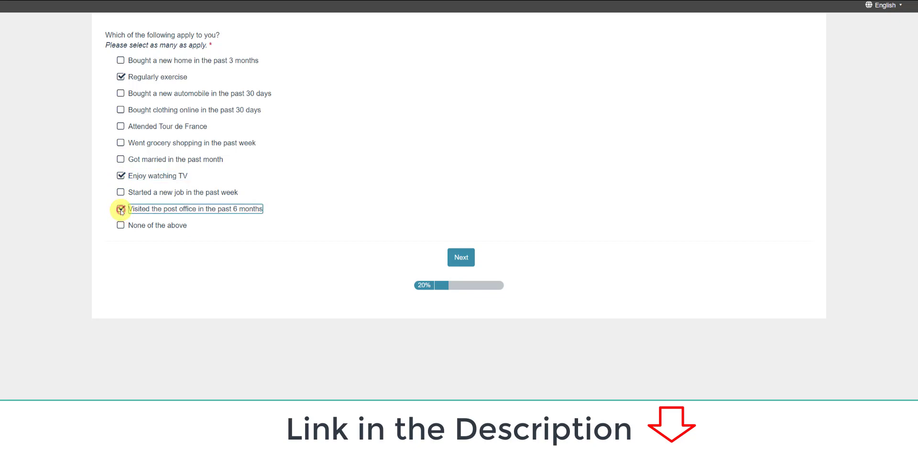
pyautogui.click(470, 268)
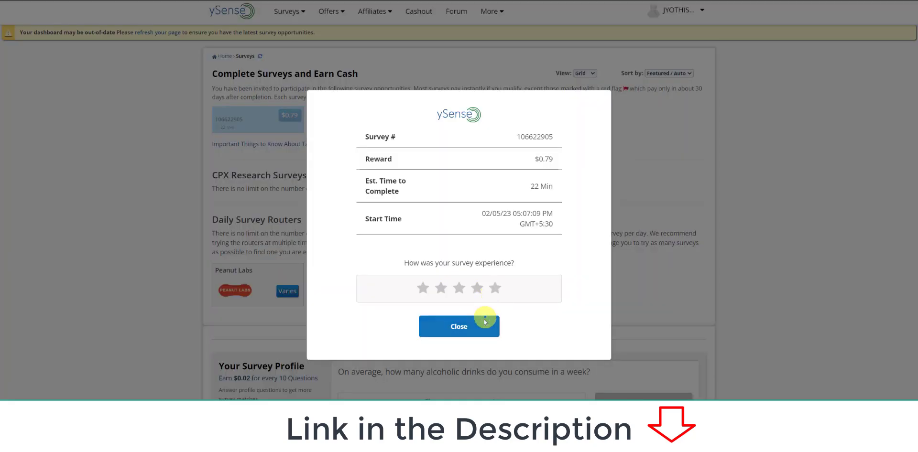
# Step: Rate the survey experience with stars in the closing summary and refresh the list of available surveys
pyautogui.click(488, 291)
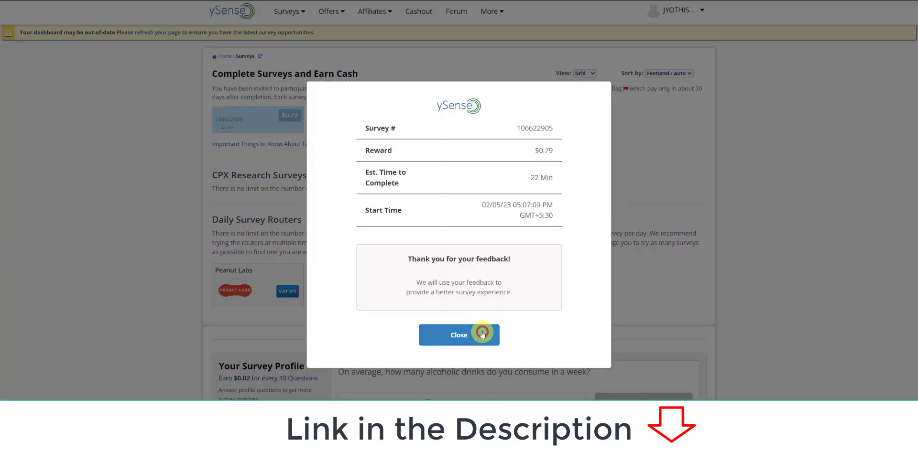
pyautogui.click(482, 334)
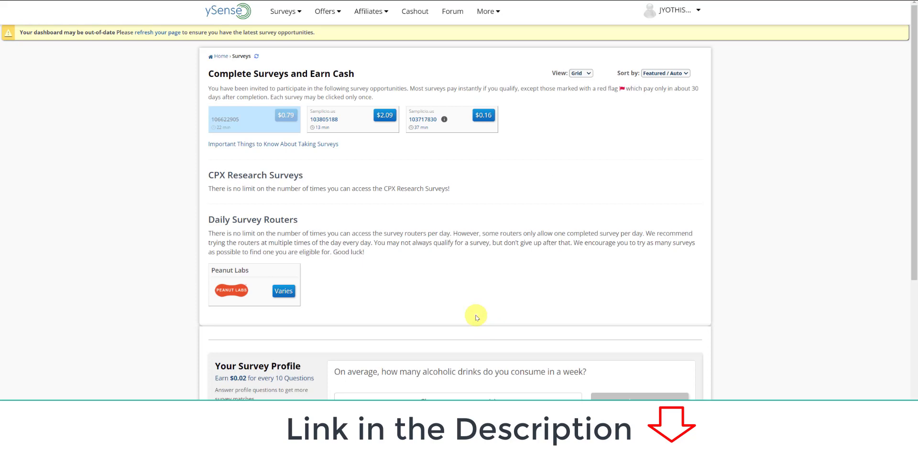
pyautogui.click(169, 33)
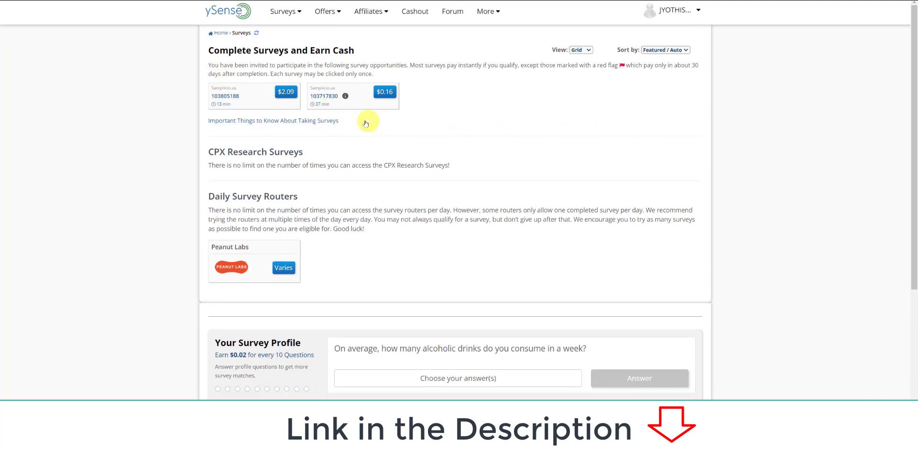
# Step: Start the $2.09 survey and submit Instagram, Twitter, Telegram, LinkedIn, Facebook, YouTube and Pinterest as regularly used platforms
pyautogui.click(282, 94)
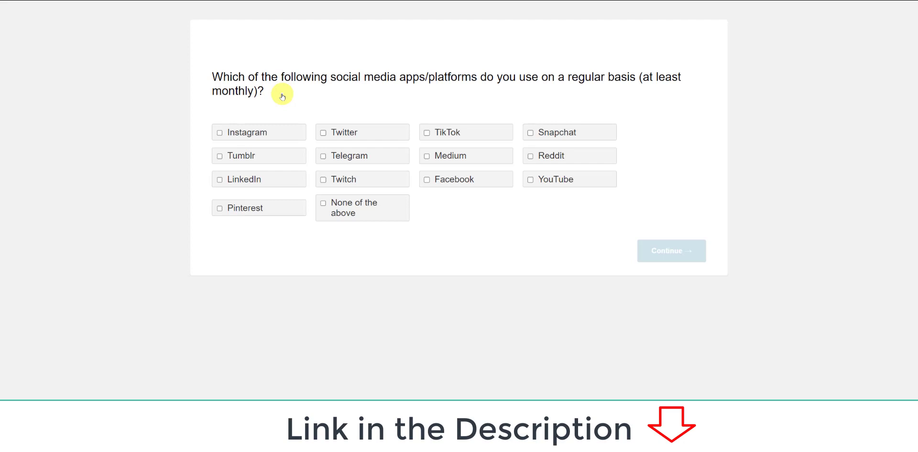
pyautogui.click(231, 132)
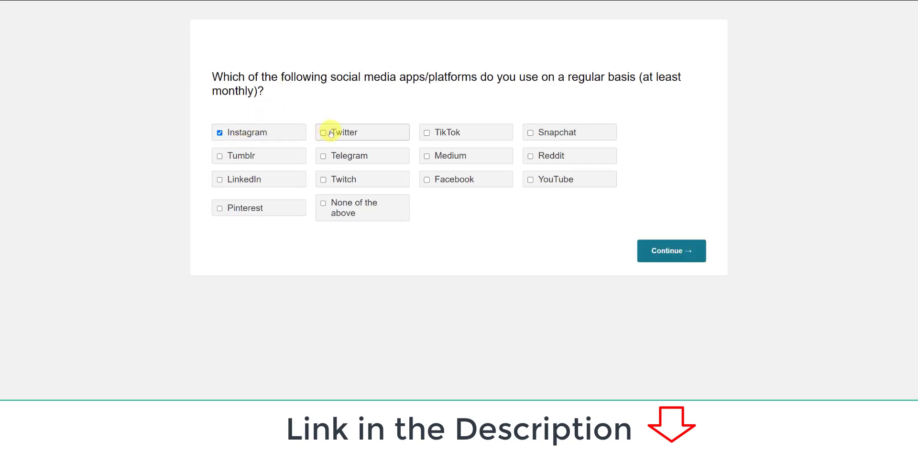
pyautogui.click(325, 133)
pyautogui.click(354, 156)
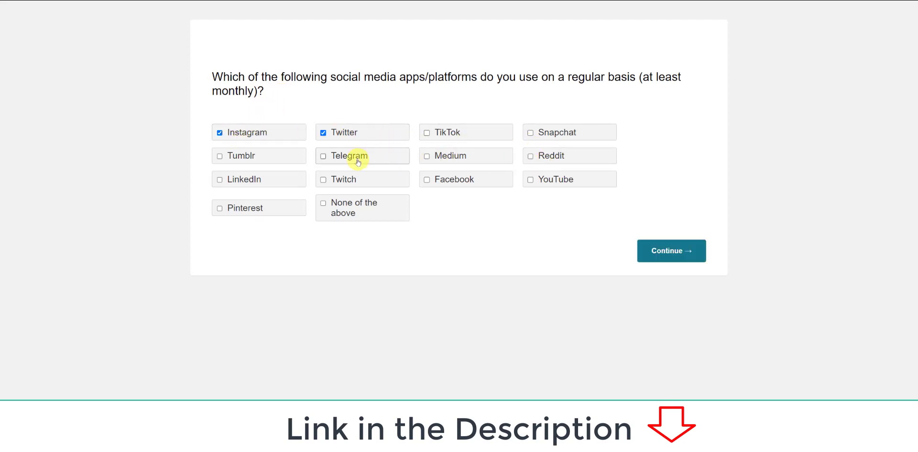
pyautogui.click(241, 180)
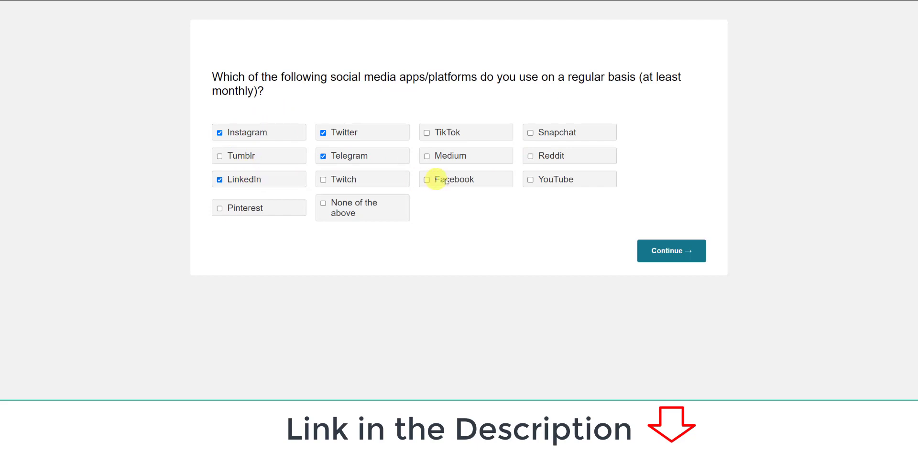
pyautogui.click(455, 179)
pyautogui.click(565, 180)
pyautogui.click(237, 209)
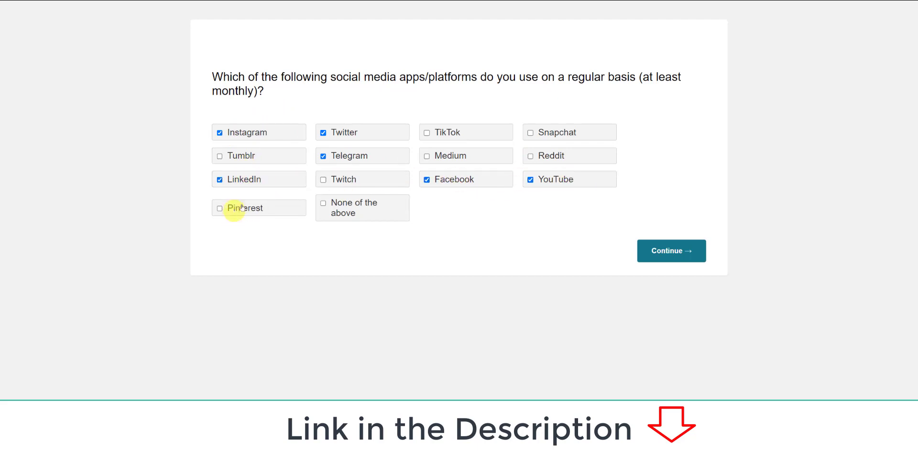
pyautogui.click(694, 256)
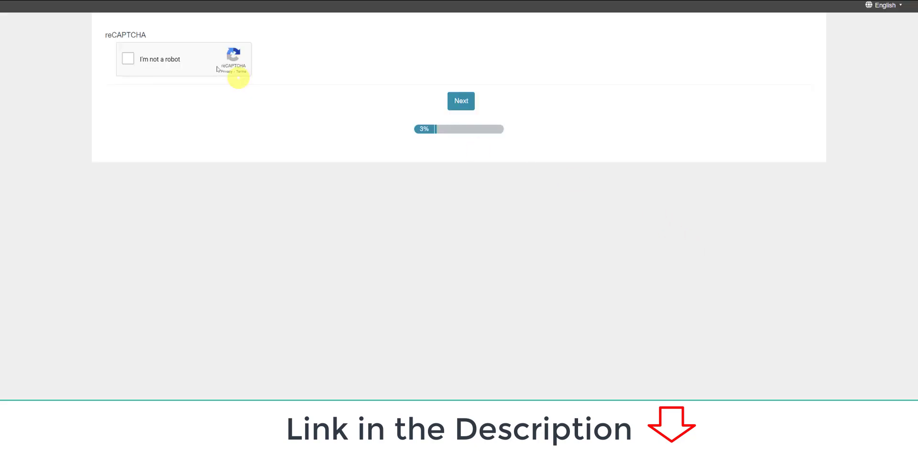
# Step: Pass the reCAPTCHA check of the $2.09 survey and proceed to its question about purchases in the past 30 days
pyautogui.click(138, 64)
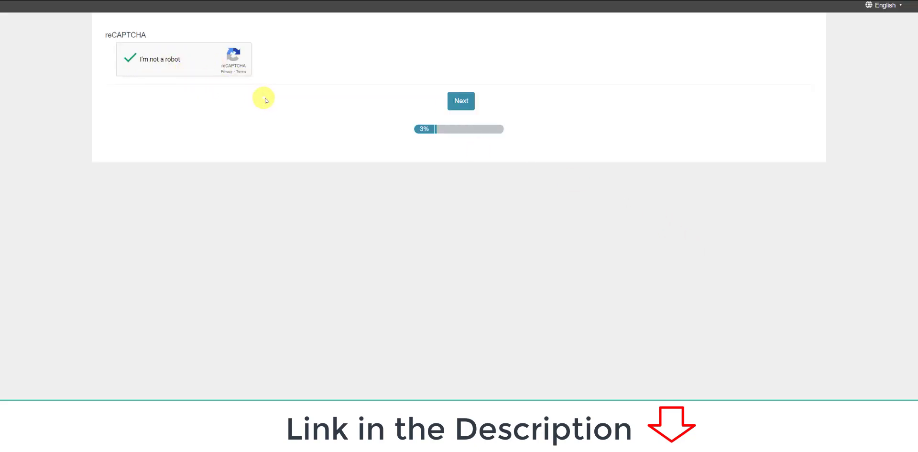
pyautogui.click(458, 104)
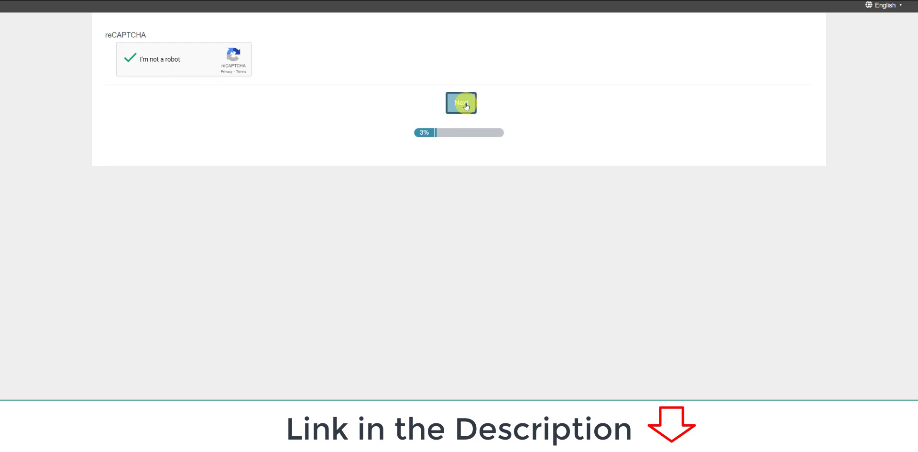
pyautogui.click(460, 63)
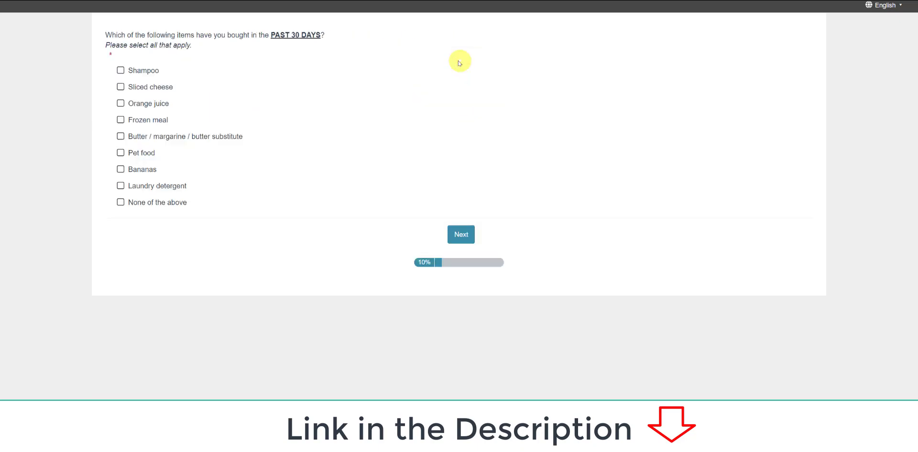
# Step: Submit shampoo, sliced cheese, orange juice, frozen meal, butter, pet food, bananas and laundry detergent as items bought in the past 30 days
pyautogui.click(120, 70)
pyautogui.click(121, 88)
pyautogui.click(121, 104)
pyautogui.click(121, 120)
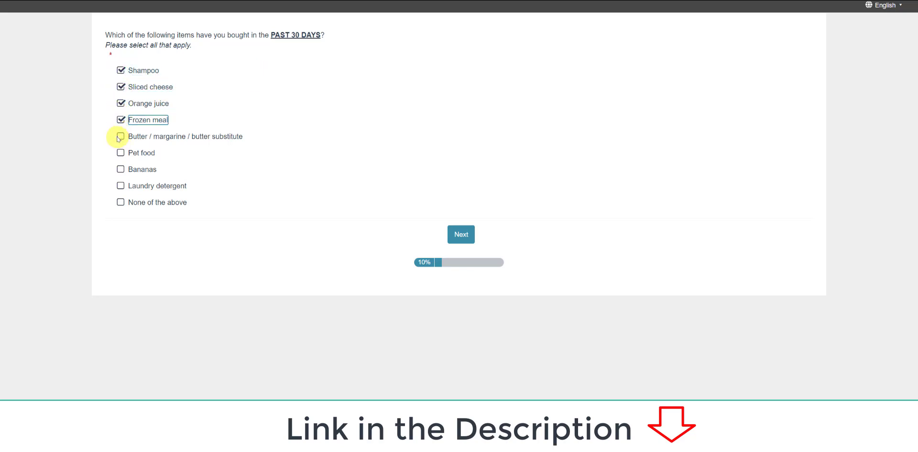
pyautogui.click(120, 137)
pyautogui.click(121, 170)
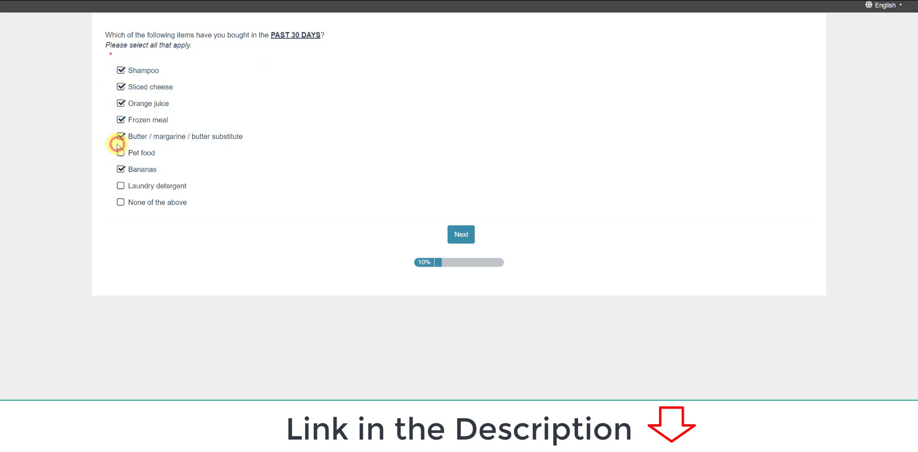
pyautogui.click(121, 153)
pyautogui.click(120, 186)
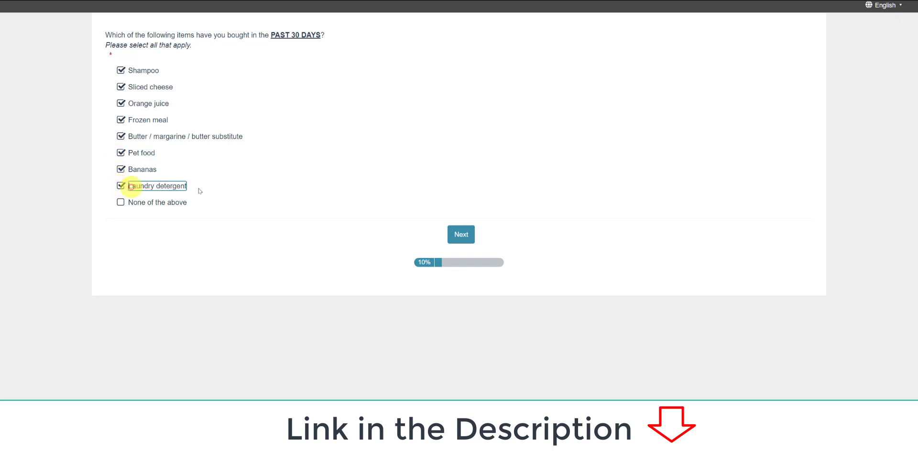
pyautogui.click(457, 233)
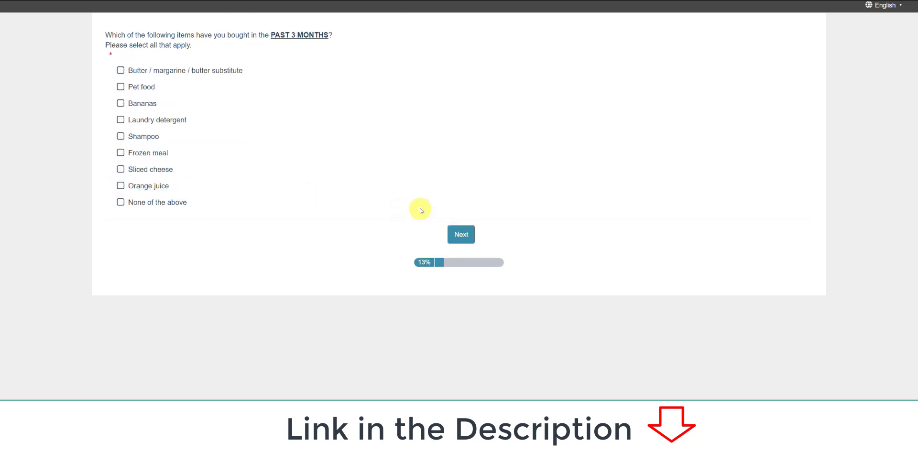
# Step: Submit all eight listed products, from butter and pet food to sliced cheese and orange juice, as bought in the past 3 months
pyautogui.click(121, 70)
pyautogui.click(121, 86)
pyautogui.click(121, 104)
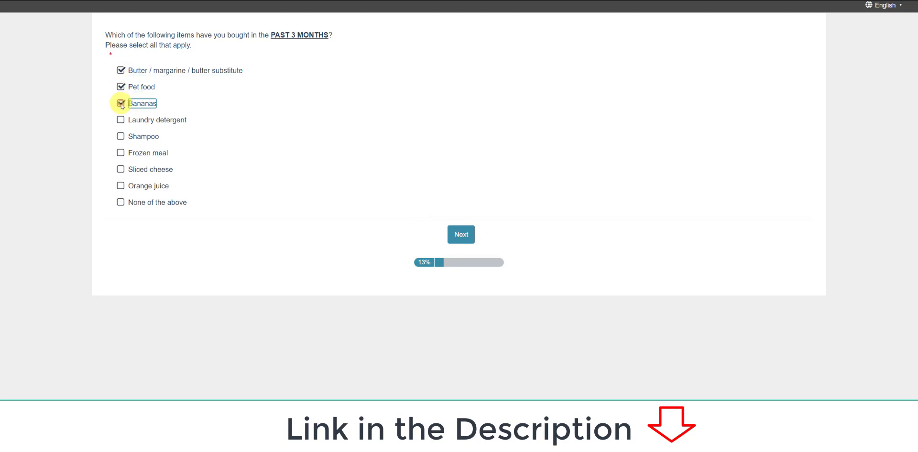
pyautogui.click(120, 120)
pyautogui.click(121, 137)
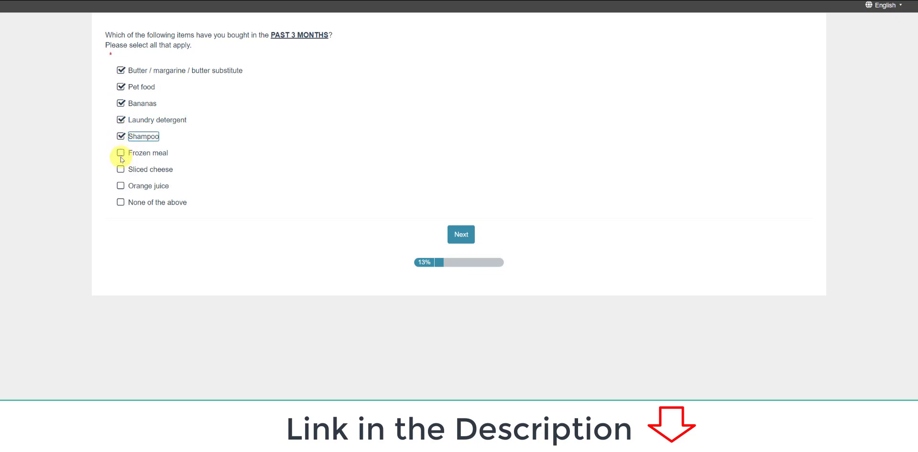
pyautogui.click(120, 154)
pyautogui.click(120, 169)
pyautogui.click(120, 186)
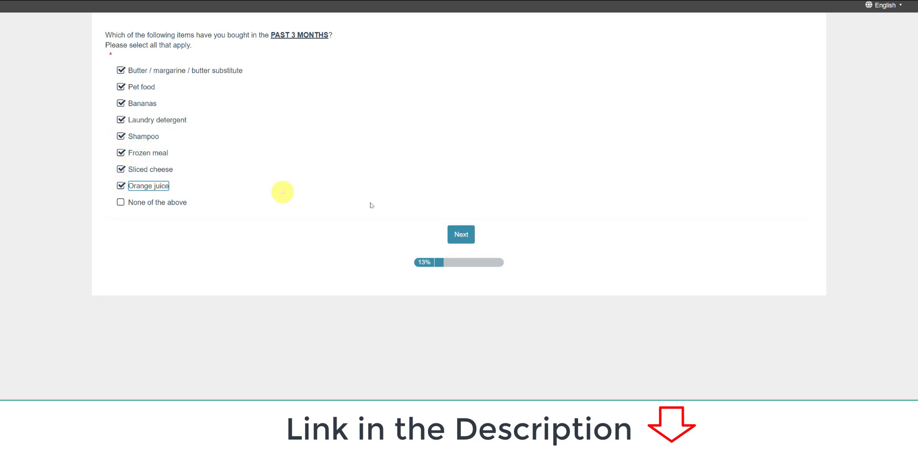
pyautogui.click(475, 235)
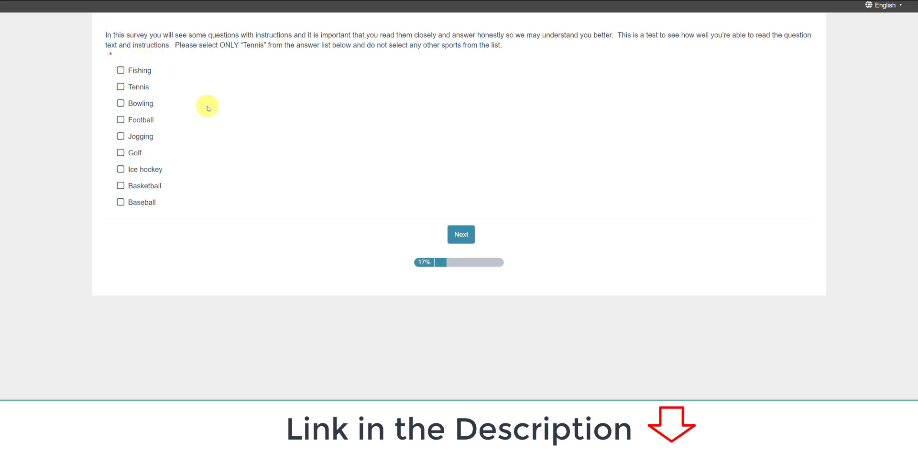
# Step: Answer the attention check with only Tennis, and submit pharmacy visit, exercising, social media posting, nap, grocery store visit and electric bicycle purchase as applicable
pyautogui.click(132, 88)
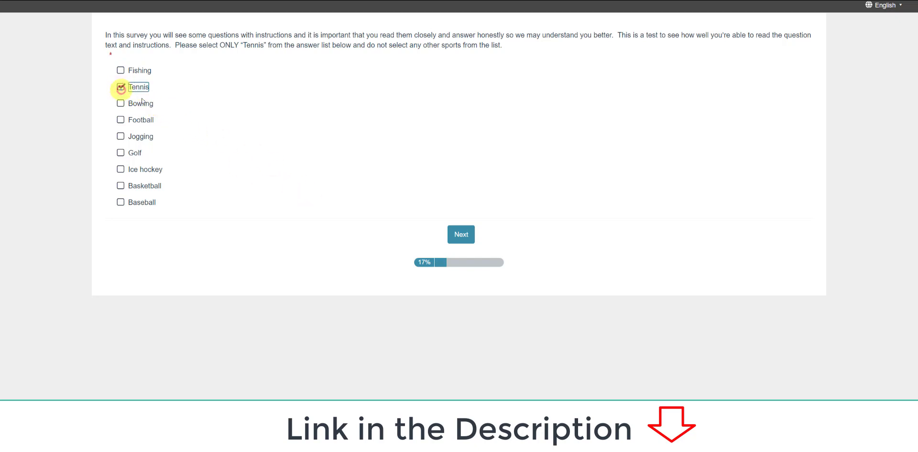
pyautogui.click(462, 237)
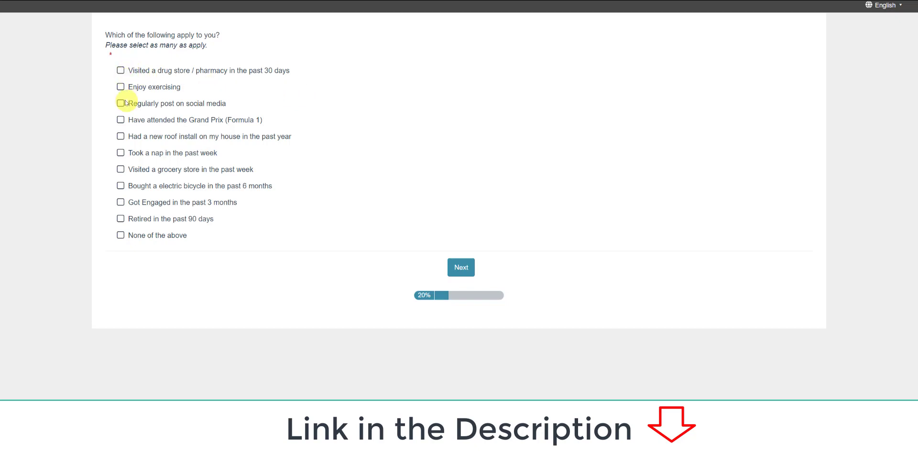
pyautogui.click(121, 72)
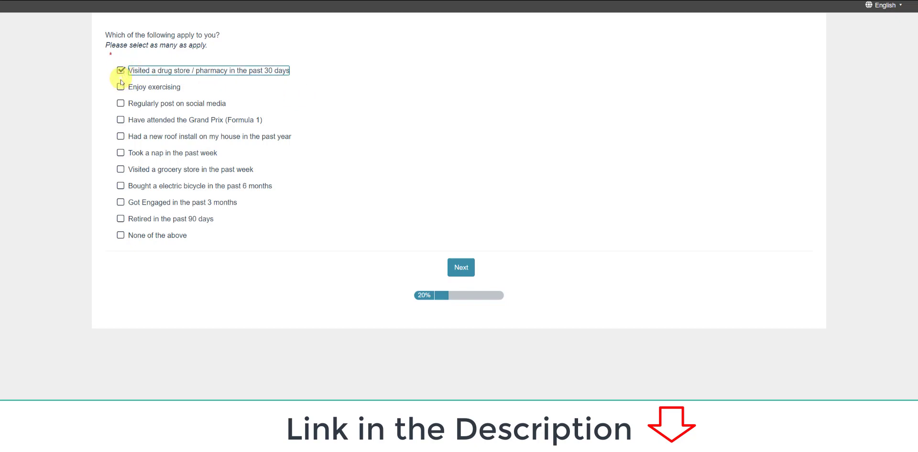
pyautogui.moveTo(121, 87); pyautogui.dragTo(123, 108)
pyautogui.click(121, 106)
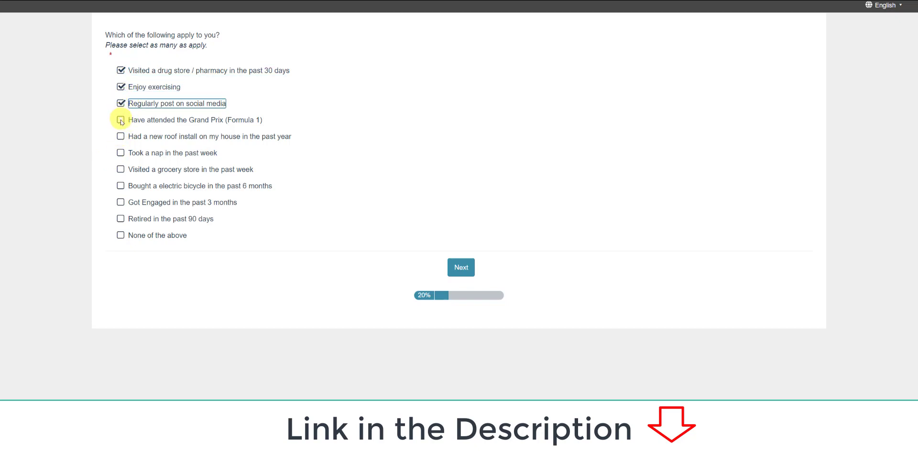
pyautogui.click(122, 156)
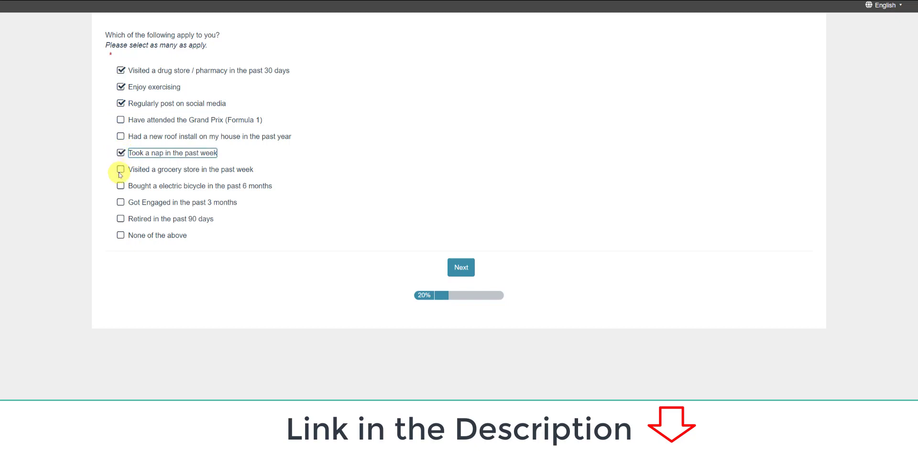
pyautogui.click(120, 173)
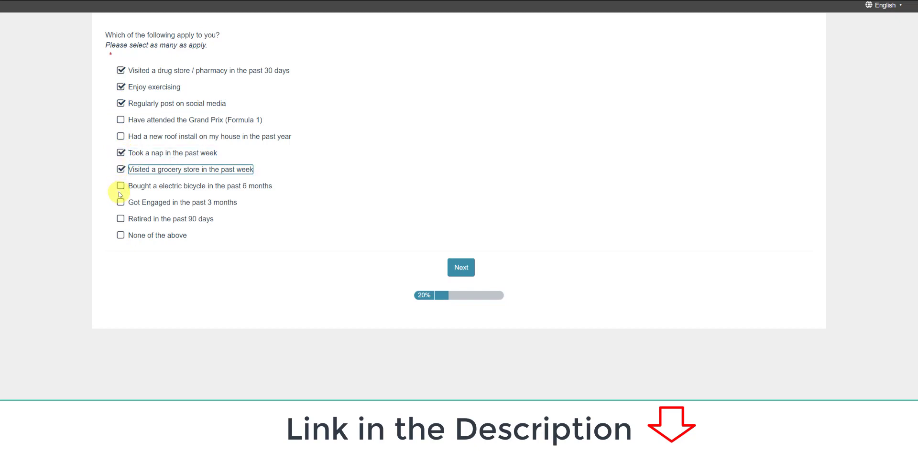
pyautogui.click(121, 186)
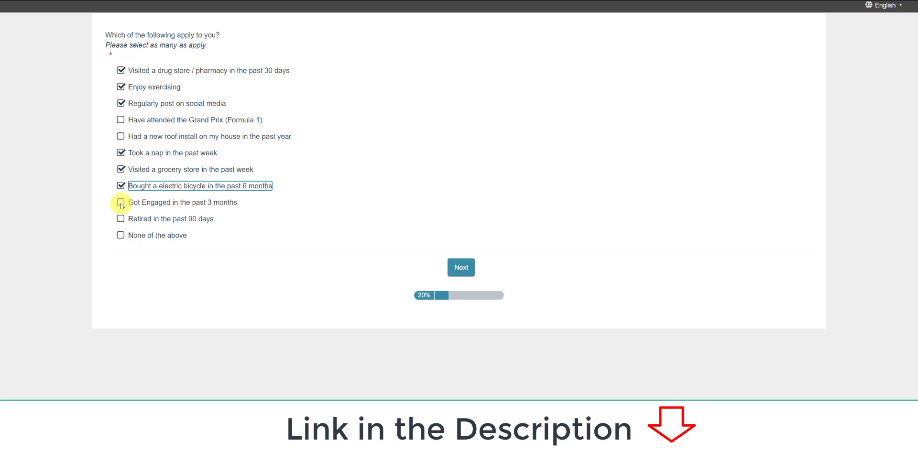
pyautogui.click(461, 269)
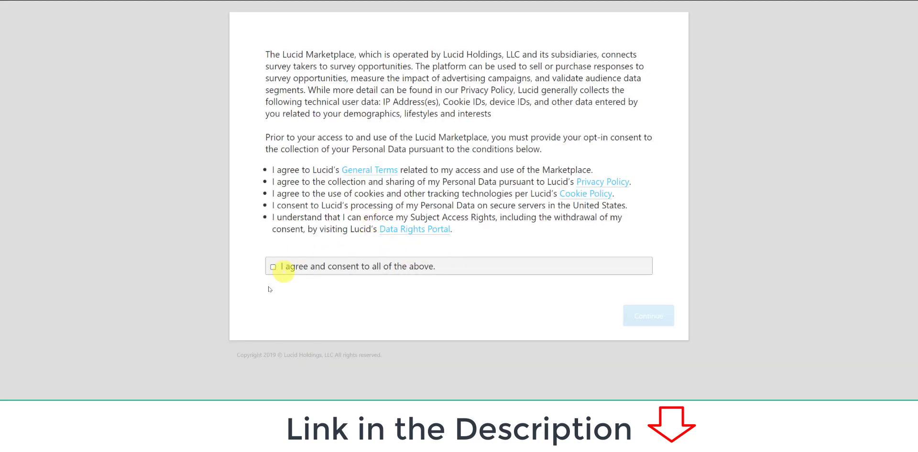
# Step: Agree and consent to all Lucid Marketplace conditions, and submit the PIN code on the Samplicio.us page
pyautogui.click(273, 266)
pyautogui.click(644, 316)
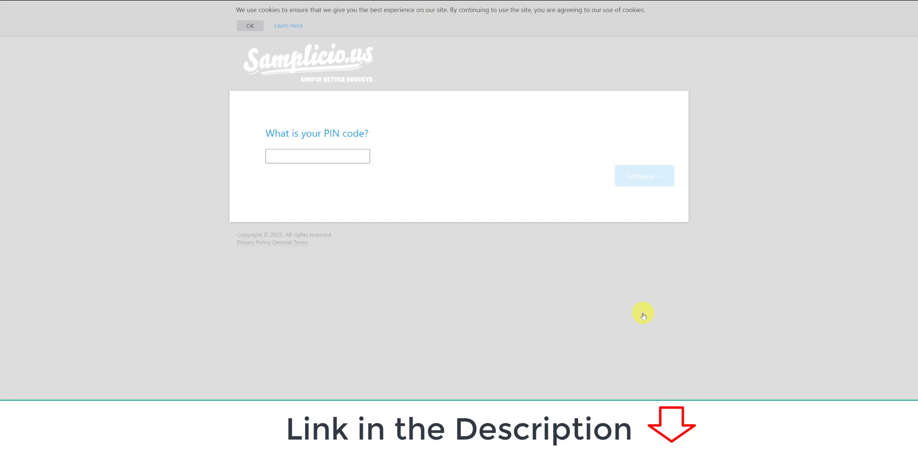
pyautogui.click(327, 156)
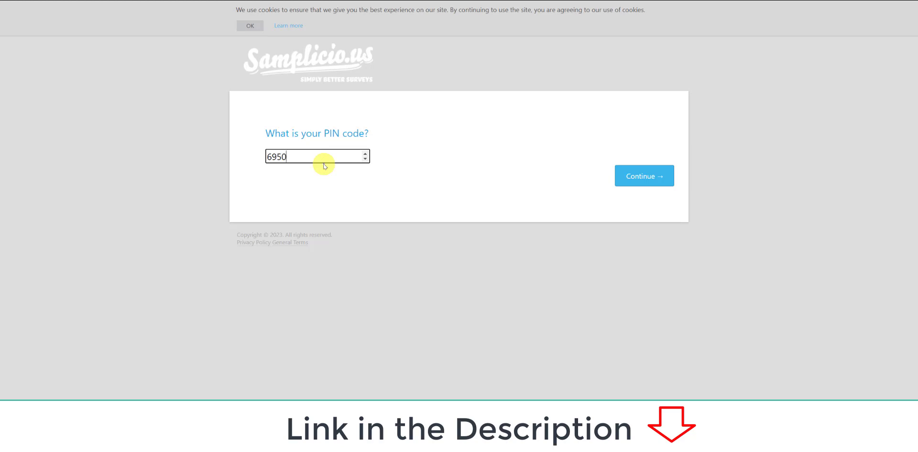
pyautogui.click(639, 176)
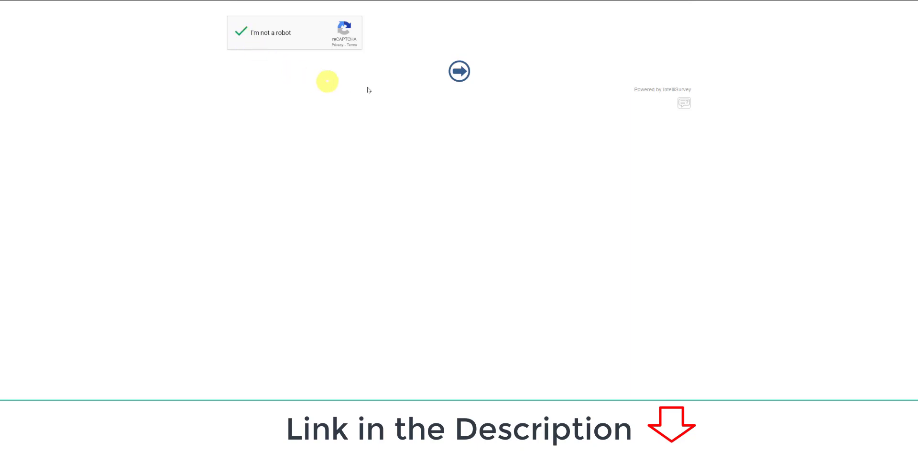
# Step: Continue past the verified reCAPTCHA page and submit "Yes, I would be willing" for participating in telephone interviews
pyautogui.click(459, 71)
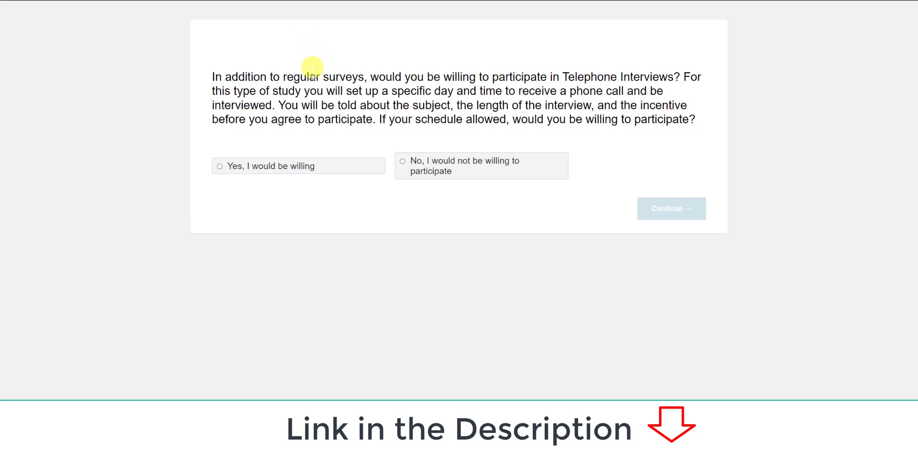
pyautogui.click(283, 167)
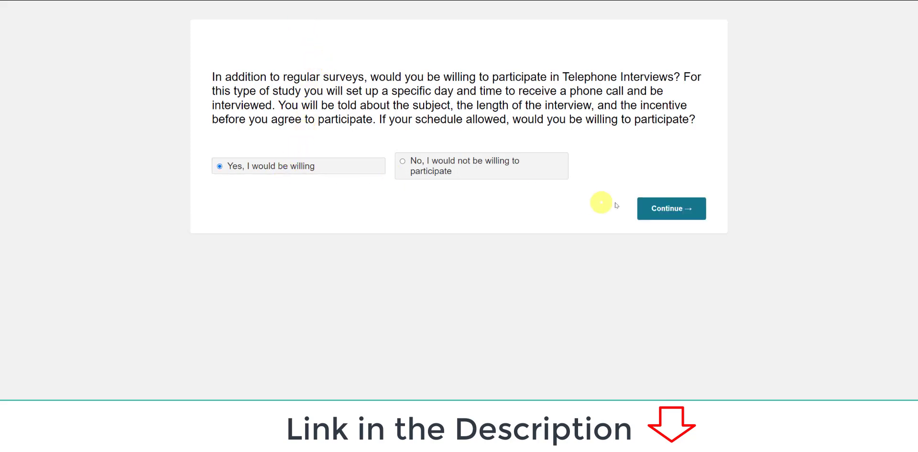
pyautogui.click(677, 208)
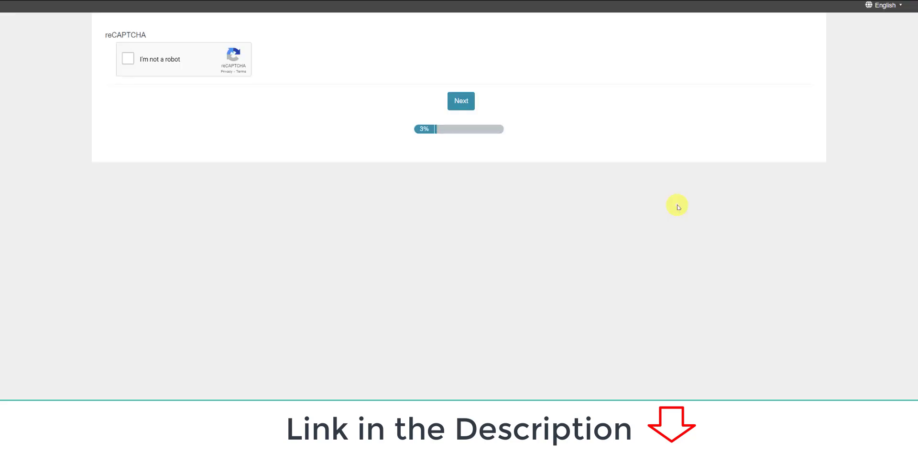
# Step: Try to pass the reCAPTCHA check by selecting three images with cars and proceeding to the next page
pyautogui.click(128, 59)
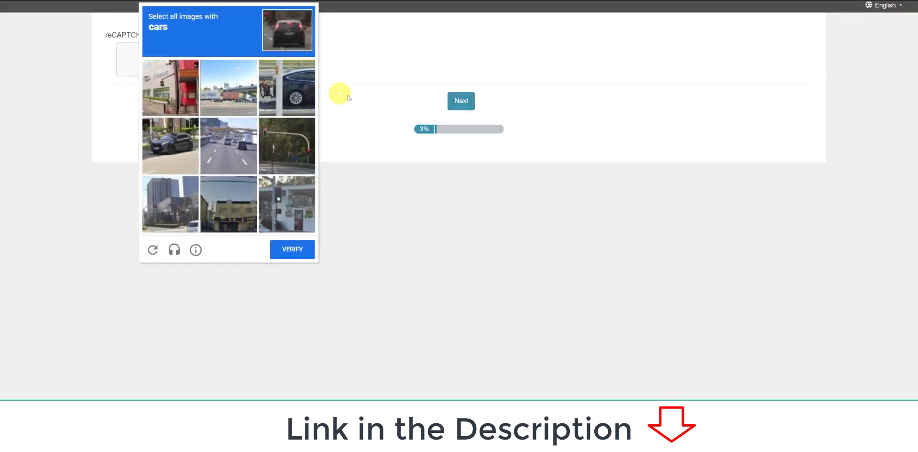
pyautogui.click(175, 143)
pyautogui.click(245, 159)
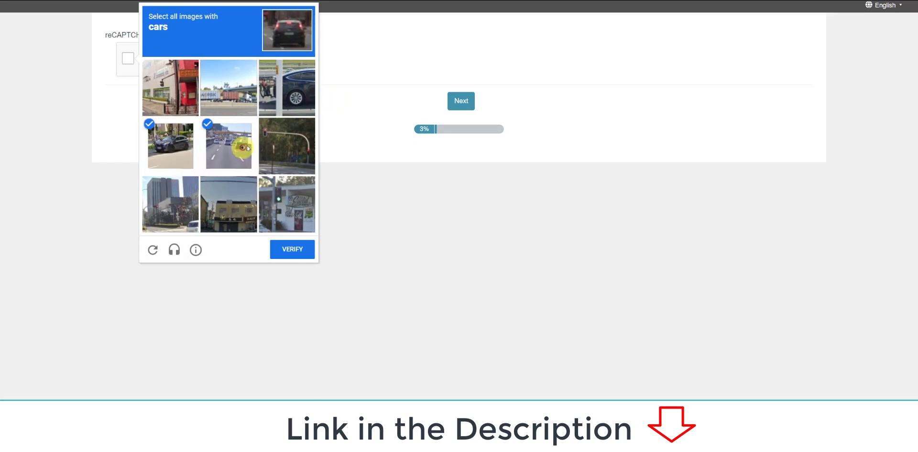
pyautogui.click(292, 109)
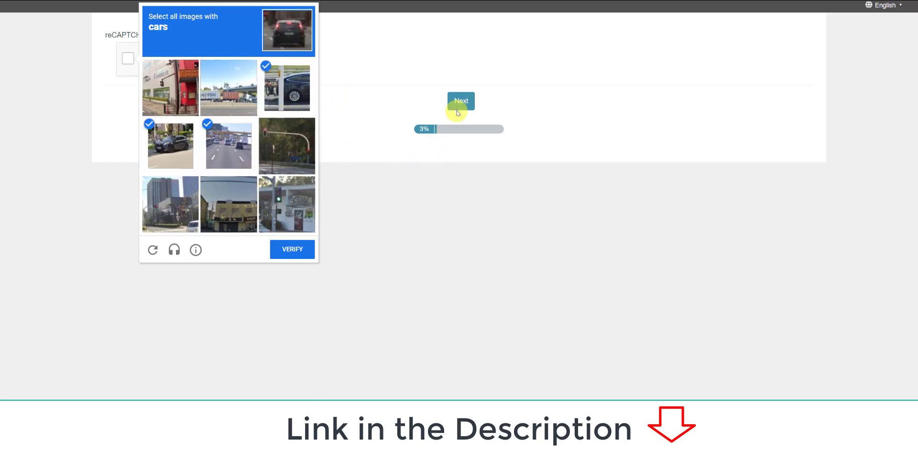
pyautogui.click(458, 106)
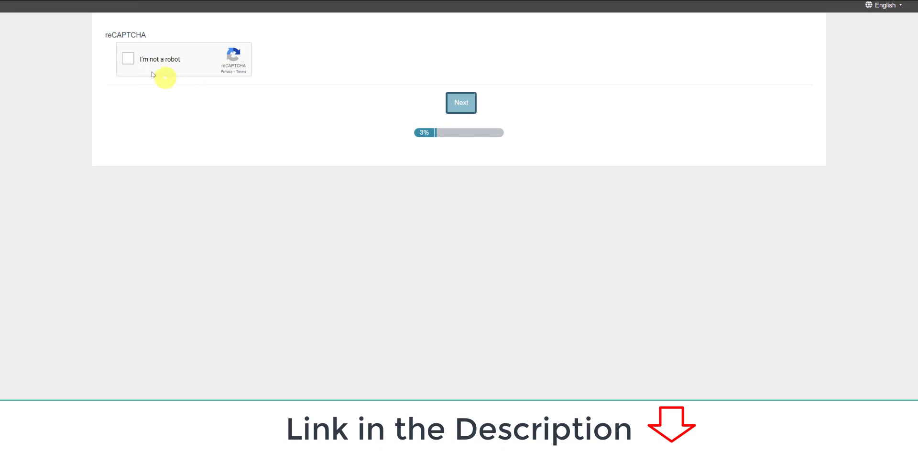
# Step: Try to pass the reCAPTCHA check by selecting the squares with motorcycles, and dismiss the challenge
pyautogui.click(136, 115)
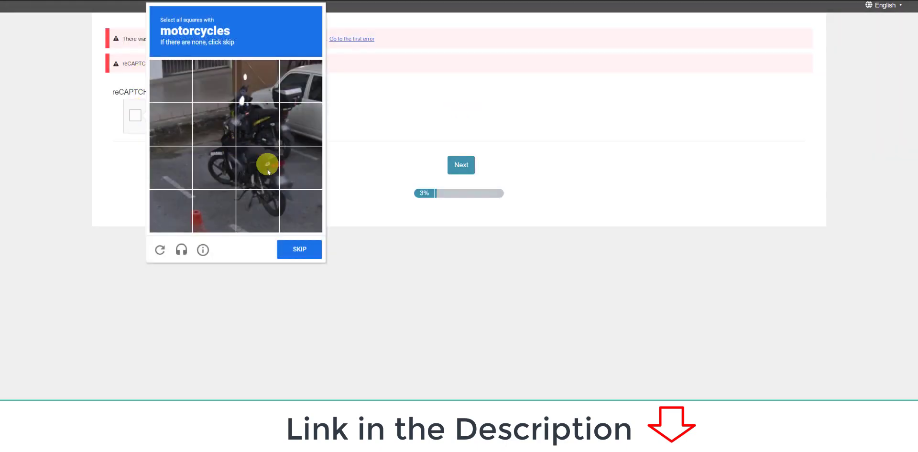
pyautogui.click(224, 140)
pyautogui.click(227, 91)
pyautogui.click(250, 88)
pyautogui.click(263, 119)
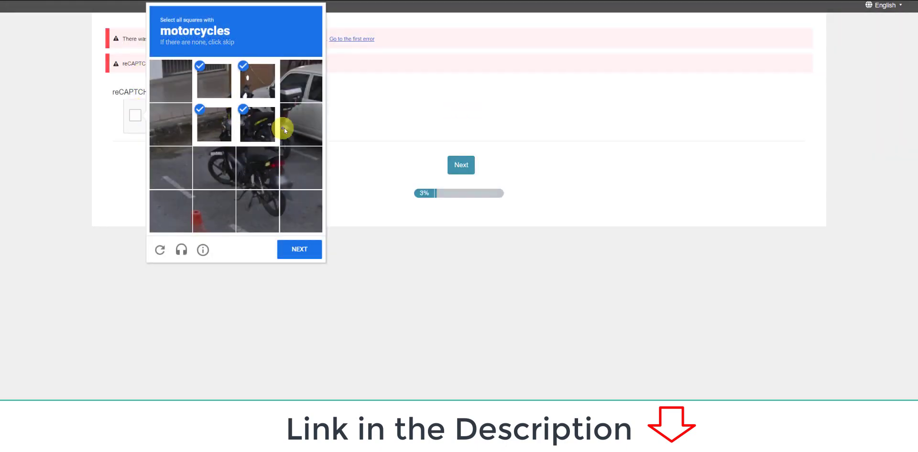
pyautogui.click(286, 127)
pyautogui.click(276, 172)
pyautogui.click(285, 205)
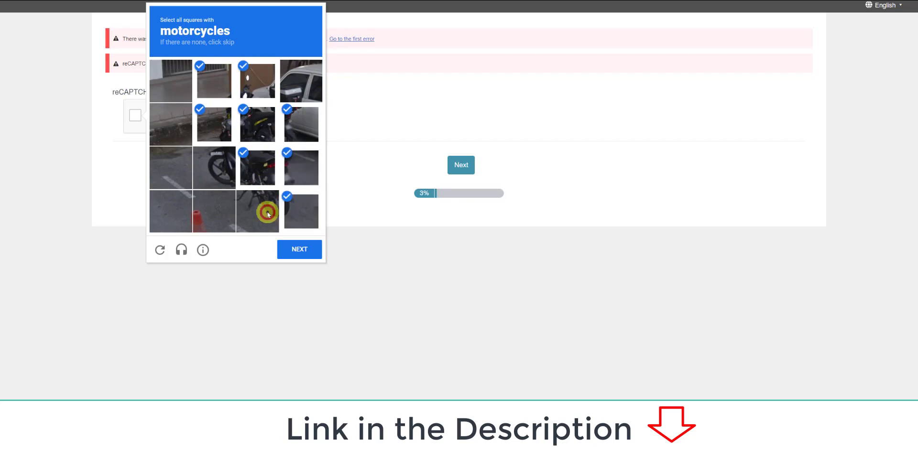
pyautogui.click(262, 205)
pyautogui.click(221, 182)
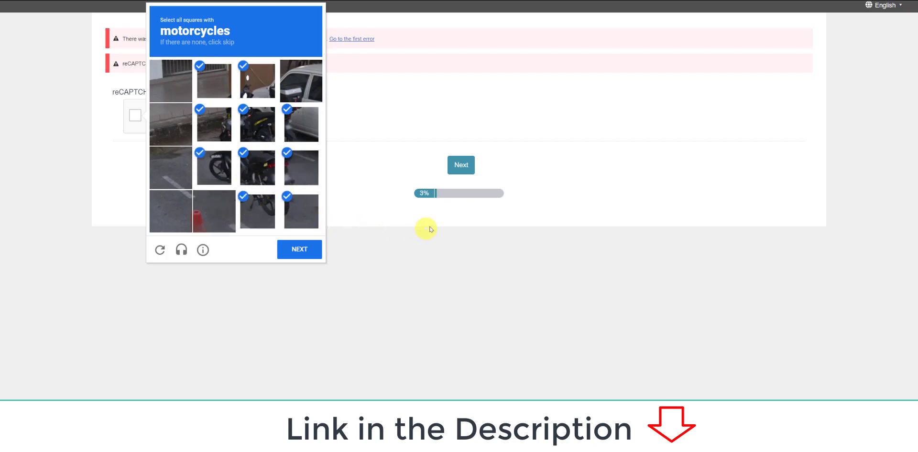
pyautogui.click(460, 166)
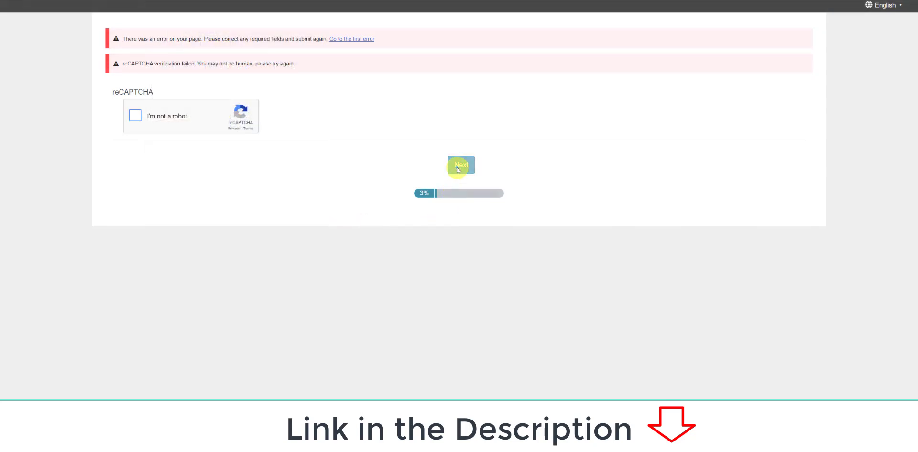
pyautogui.click(136, 117)
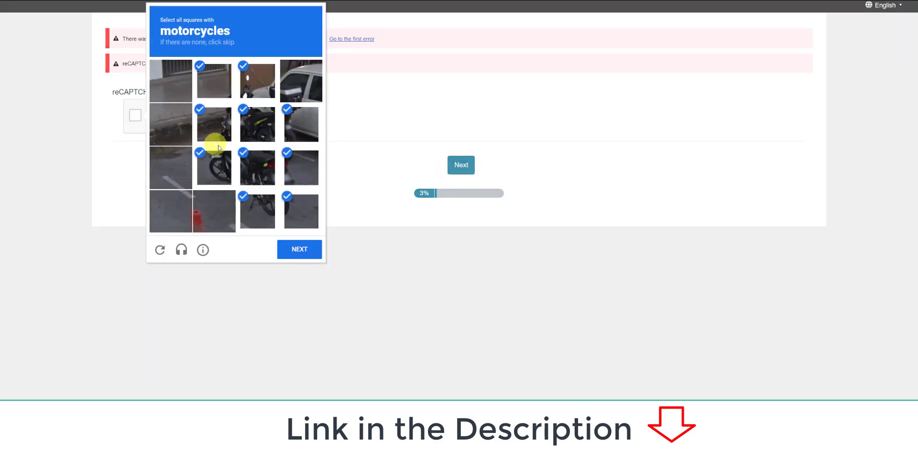
pyautogui.click(375, 162)
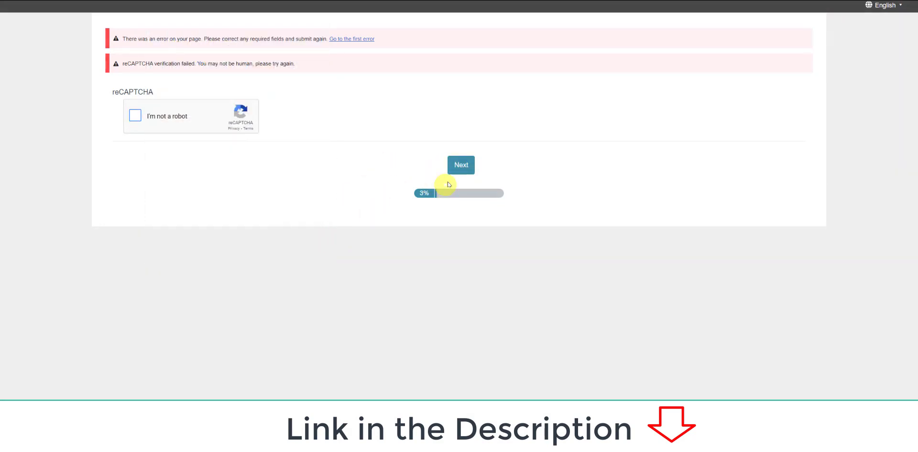
# Step: Try to pass the reCAPTCHA check by selecting the squares with bicycles, and proceed to the next page without verifying the selection
pyautogui.click(135, 117)
pyautogui.click(214, 172)
pyautogui.click(209, 132)
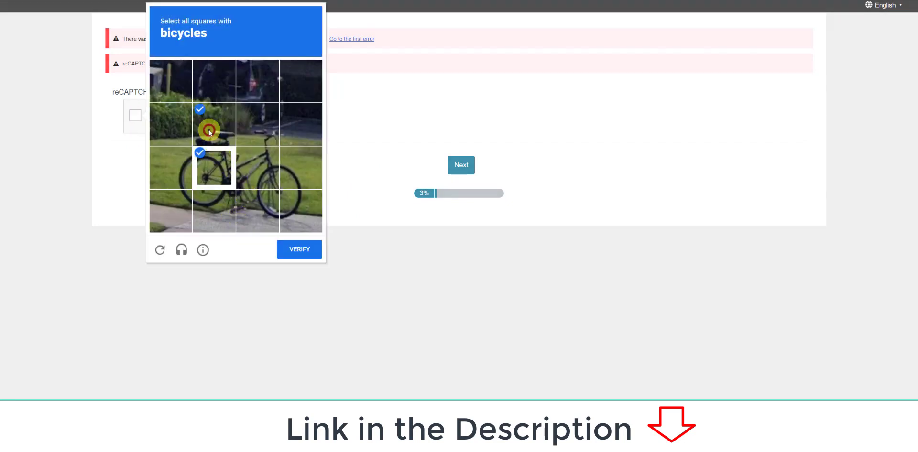
pyautogui.click(263, 130)
pyautogui.click(268, 172)
pyautogui.click(300, 170)
pyautogui.click(300, 211)
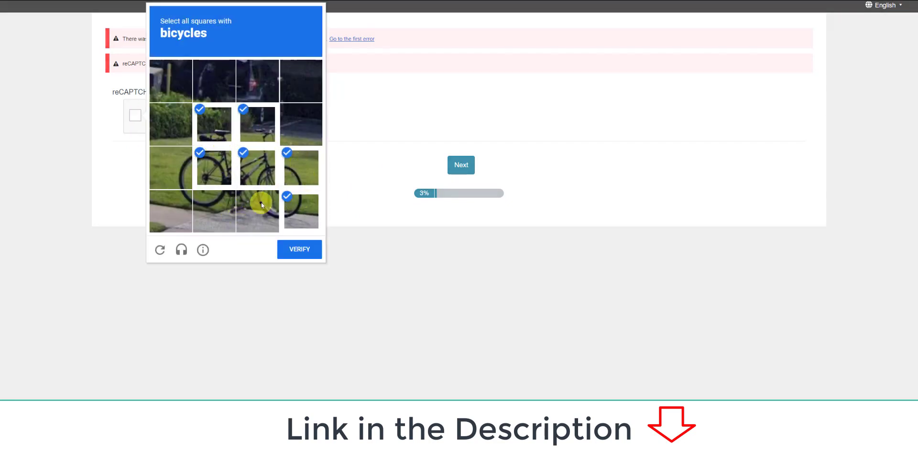
pyautogui.click(261, 205)
pyautogui.click(219, 206)
pyautogui.click(172, 211)
pyautogui.click(172, 169)
pyautogui.click(467, 164)
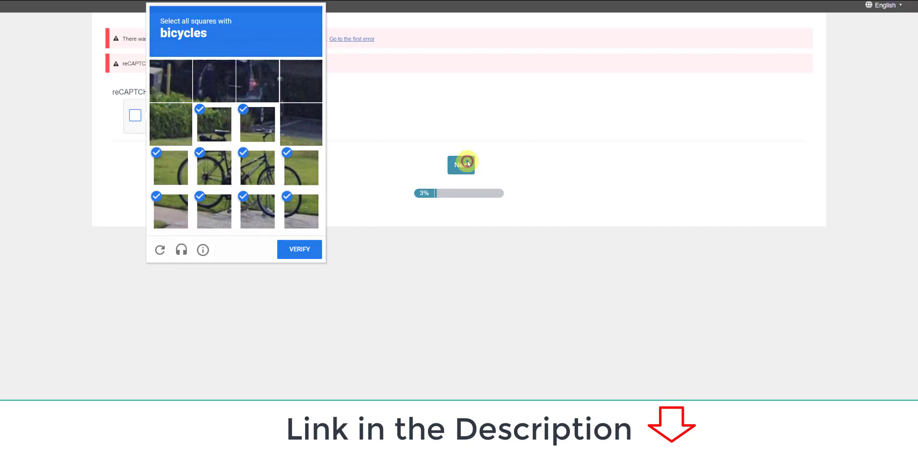
pyautogui.click(463, 166)
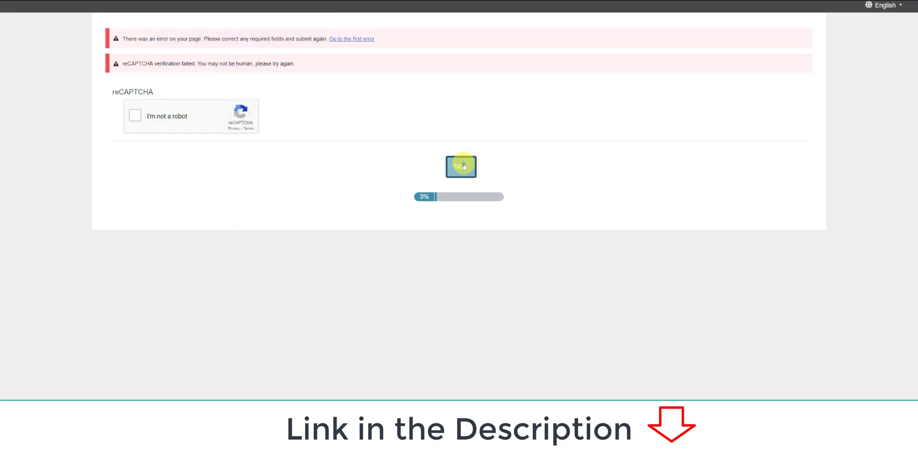
# Step: Pass the reCAPTCHA check and proceed to the question about which statements apply
pyautogui.click(134, 117)
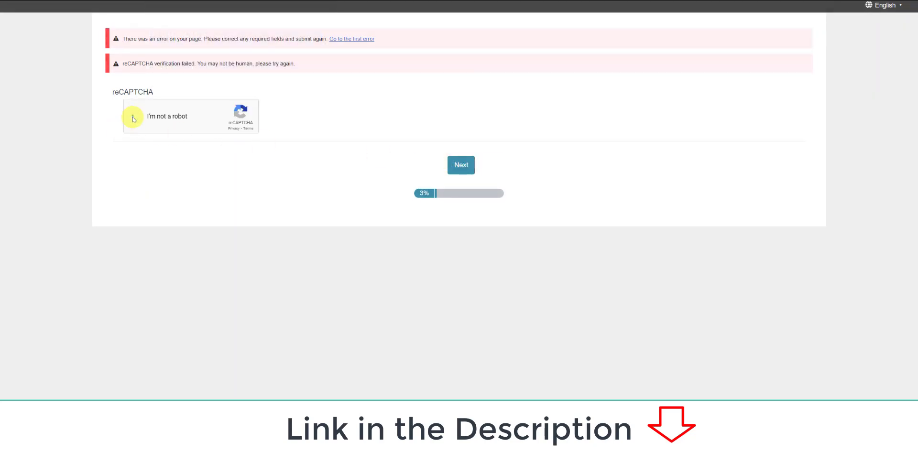
pyautogui.click(461, 165)
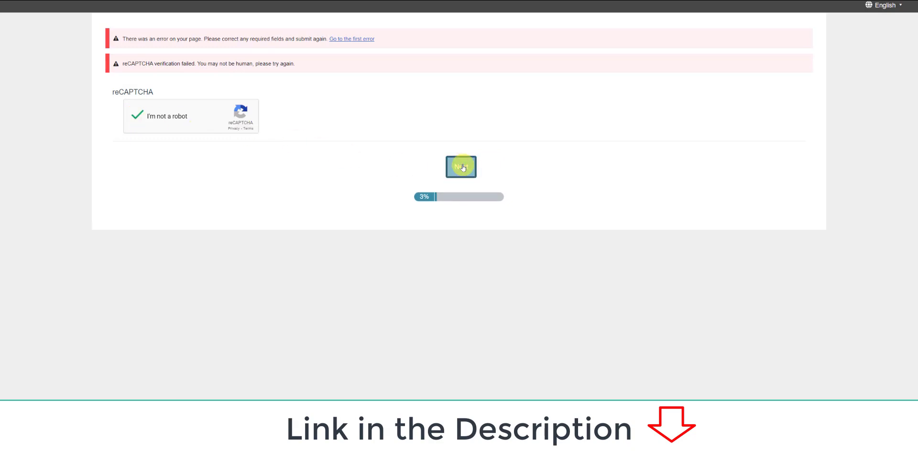
pyautogui.click(462, 65)
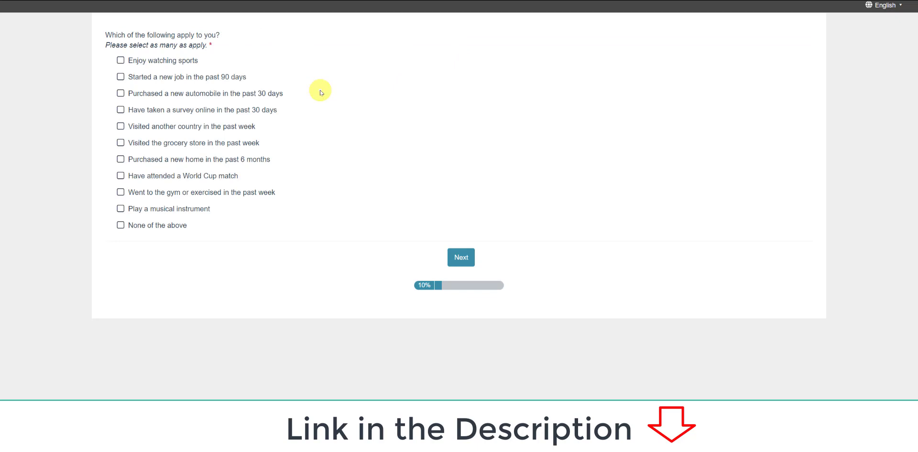
# Step: Submit enjoying watching sports, taking an online survey in the past 30 days, and going to the gym or exercising as the applicable statements
pyautogui.click(148, 60)
pyautogui.click(130, 113)
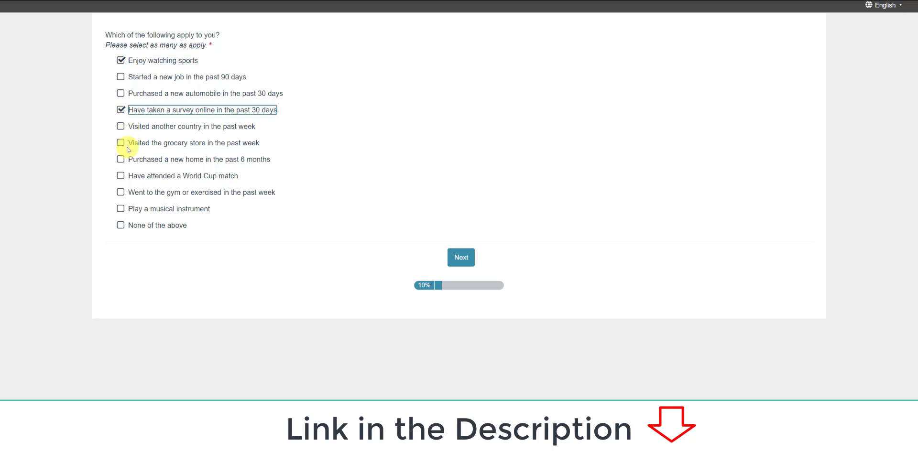
pyautogui.click(127, 148)
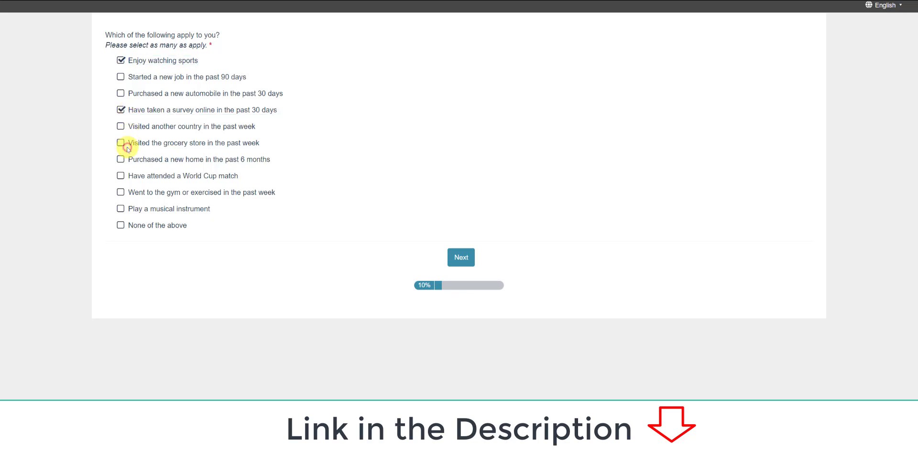
pyautogui.click(119, 194)
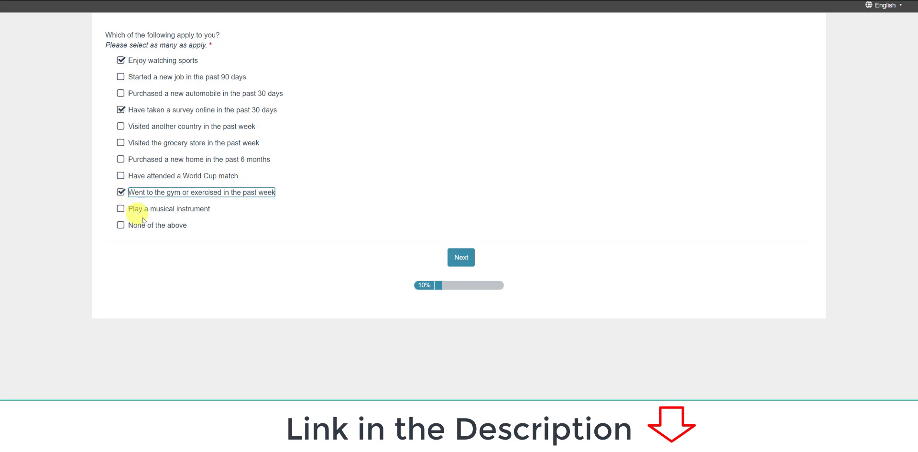
pyautogui.click(462, 256)
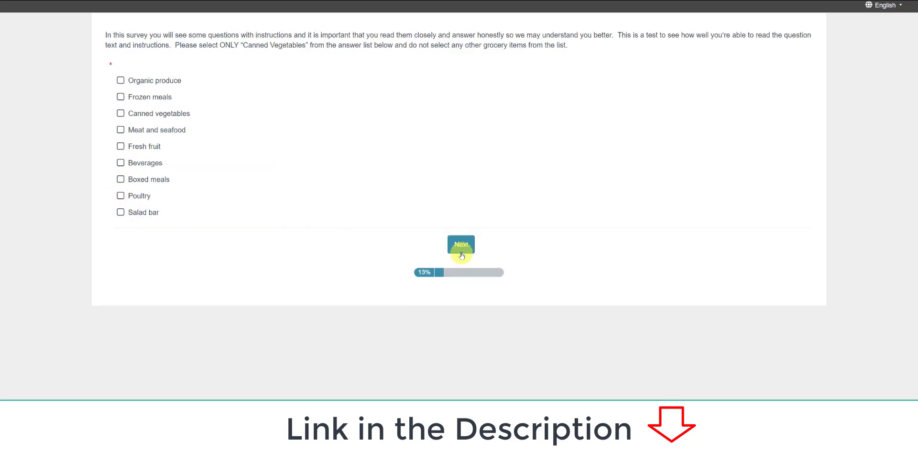
# Step: Answer the attention-check question by selecting only "Canned vegetables", and submit it
pyautogui.click(458, 247)
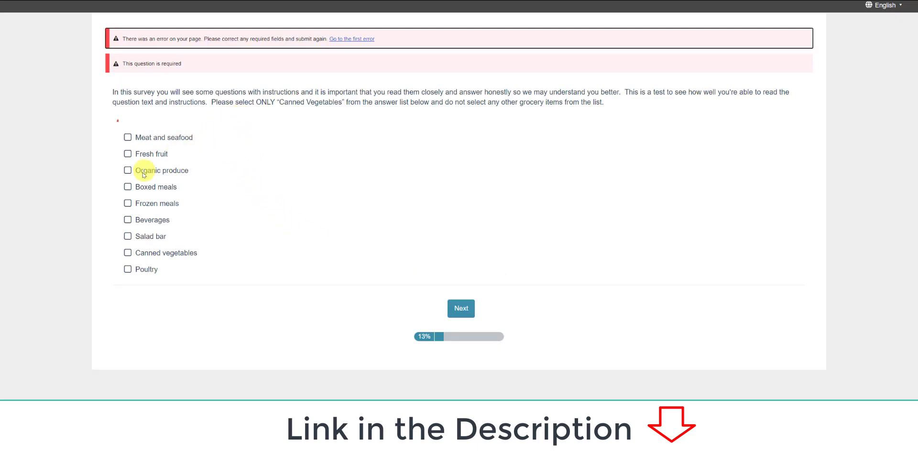
pyautogui.click(128, 252)
pyautogui.click(461, 309)
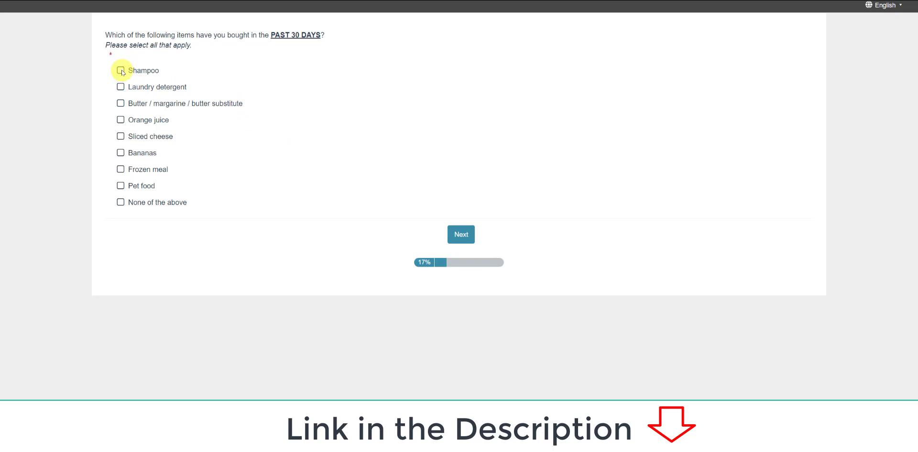
# Step: Mark laundry detergent, butter, sliced cheese, orange juice, bananas, frozen meal and pet food as bought in the past 30 days, and submit
pyautogui.click(121, 87)
pyautogui.click(120, 103)
pyautogui.click(120, 137)
pyautogui.click(121, 120)
pyautogui.click(121, 153)
pyautogui.click(121, 170)
pyautogui.click(129, 188)
pyautogui.click(468, 235)
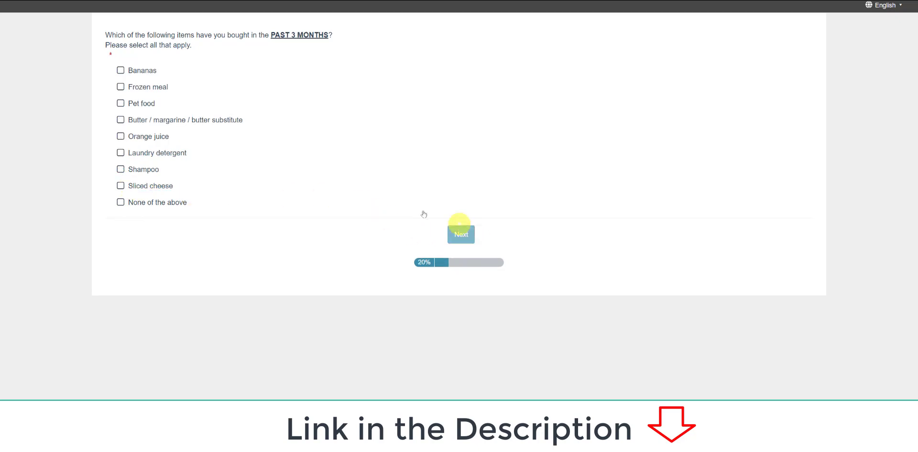
# Step: Mark all eight listed items, from bananas to sliced cheese, as bought in the past 3 months, and submit
pyautogui.click(121, 87)
pyautogui.click(121, 70)
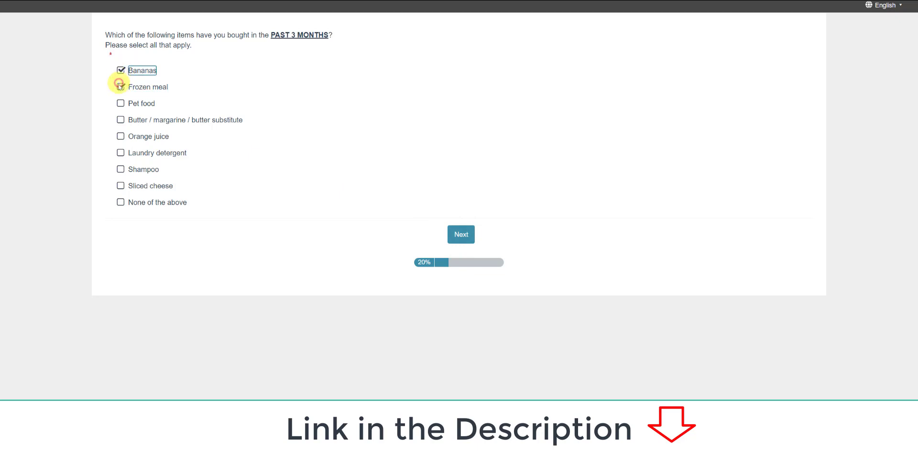
pyautogui.click(120, 103)
pyautogui.click(120, 120)
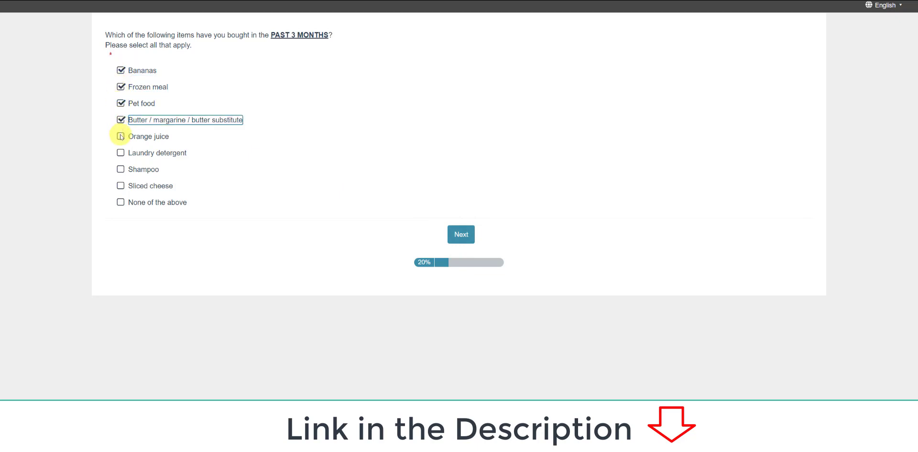
pyautogui.click(120, 137)
pyautogui.click(121, 153)
pyautogui.click(121, 170)
pyautogui.click(121, 186)
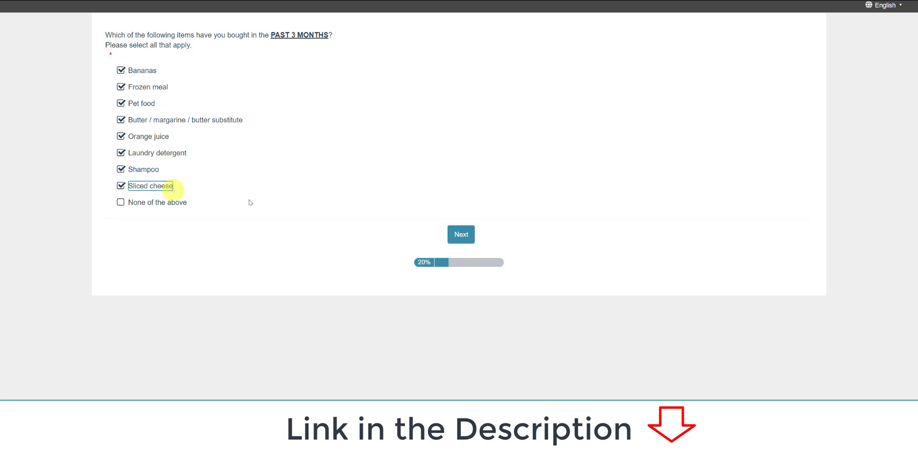
pyautogui.click(454, 232)
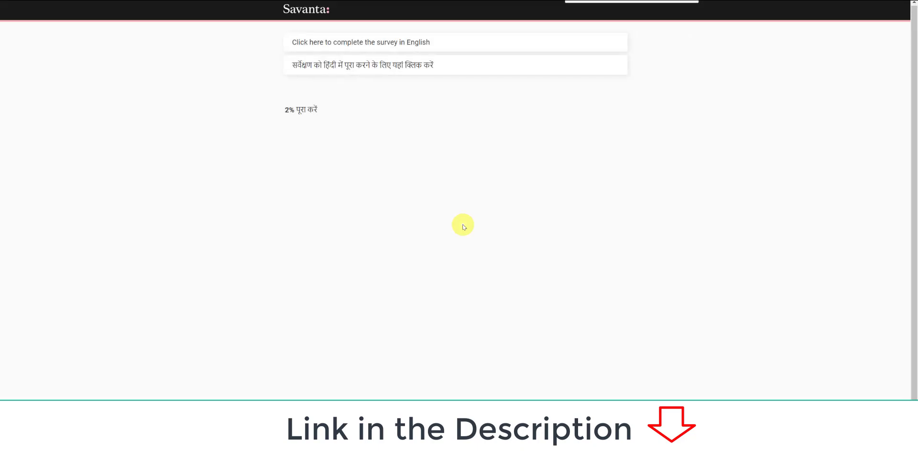
# Step: Start the Savanta survey in English, agreeing to provide data on racial or ethnic origin and religious belief
pyautogui.click(424, 45)
pyautogui.click(617, 110)
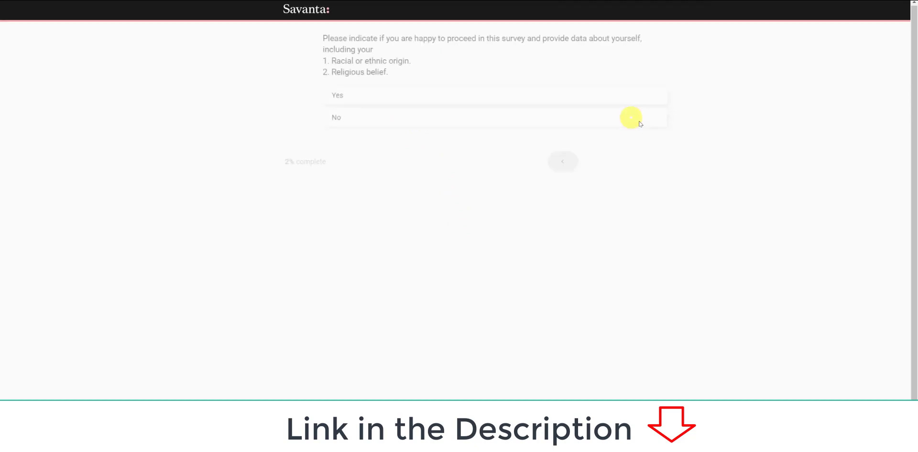
pyautogui.click(407, 94)
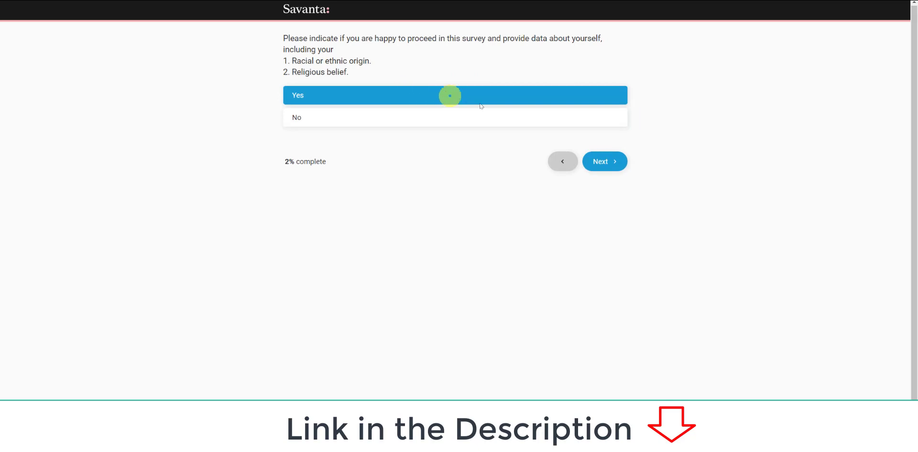
pyautogui.click(607, 164)
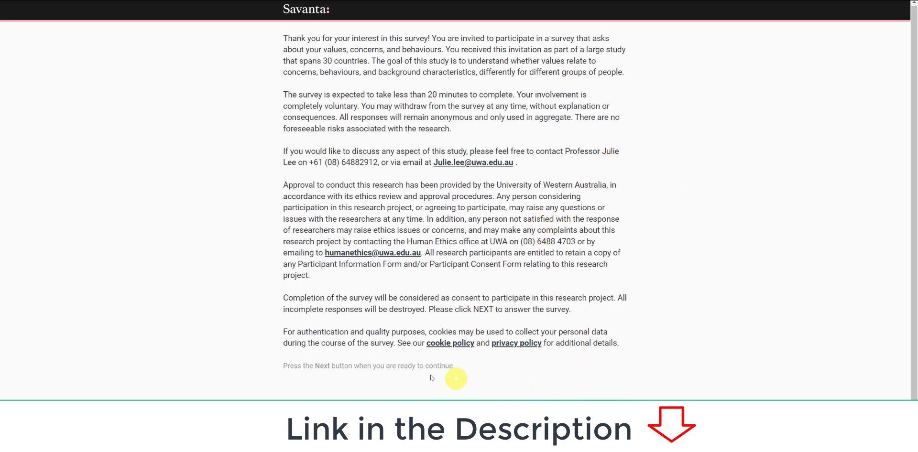
pyautogui.click(593, 399)
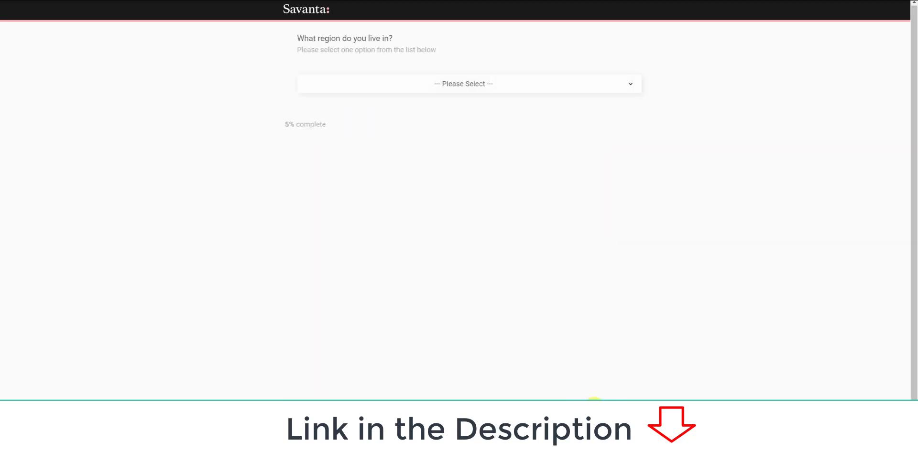
# Step: Submit Kerala as the region of residence and finish the Savanta survey
pyautogui.click(491, 83)
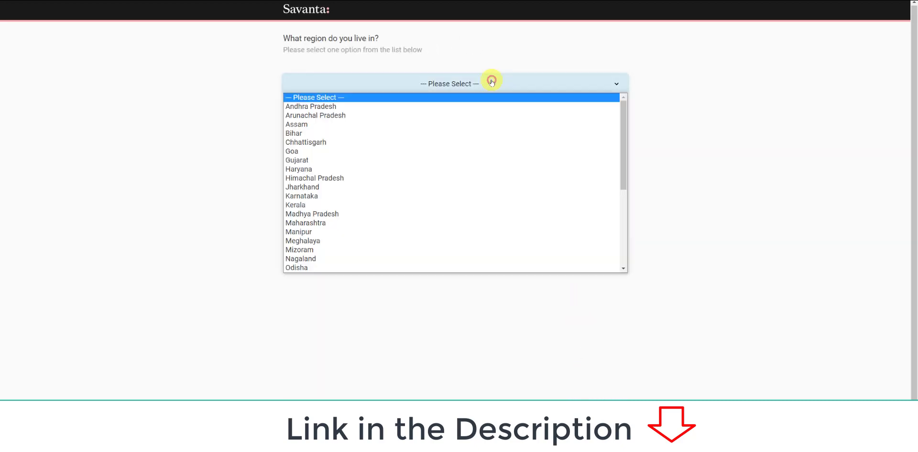
pyautogui.scroll(-3, 489, 167)
pyautogui.scroll(3, 490, 170)
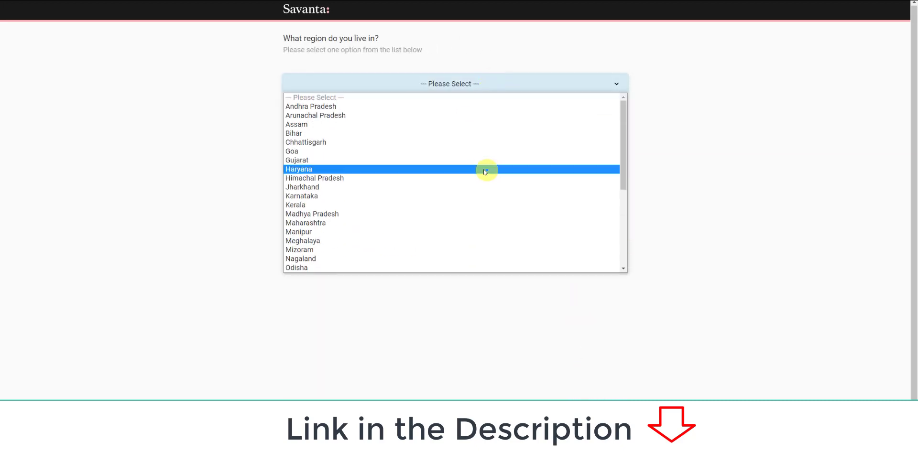
pyautogui.click(390, 205)
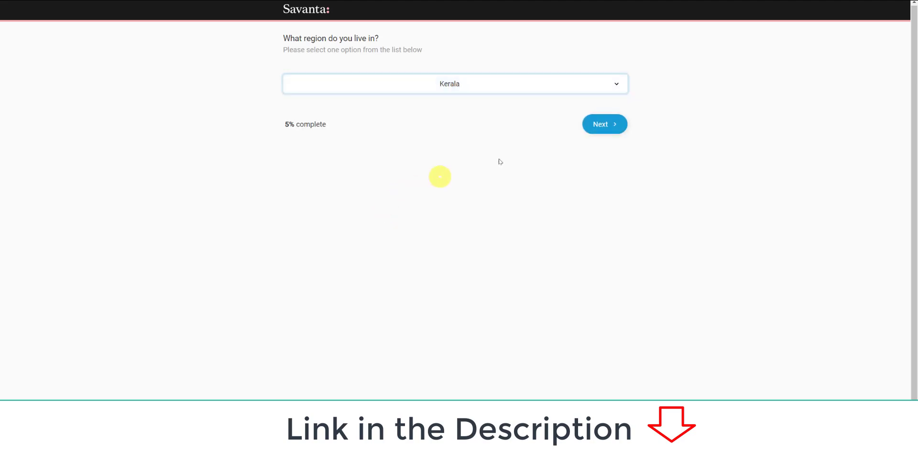
pyautogui.click(609, 131)
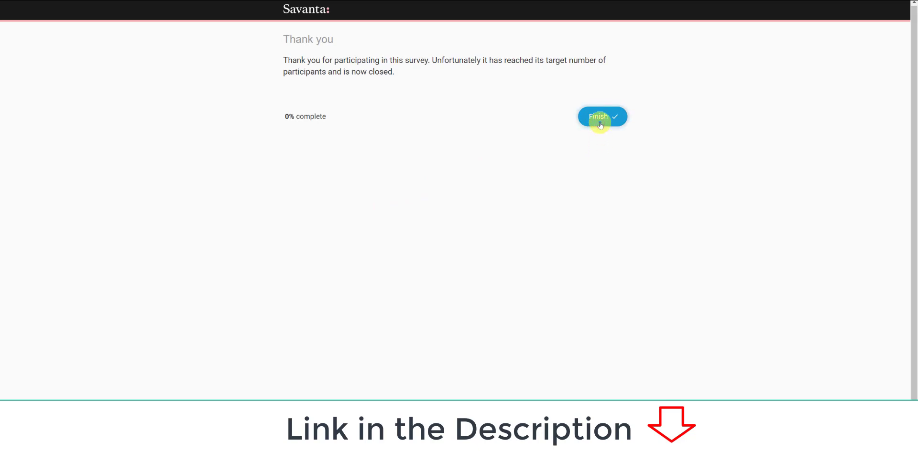
pyautogui.click(601, 125)
# Step: Answer the ySense profile question about weekly alcoholic drinks with "Does not apply"
pyautogui.scroll(-5, 359, 74)
pyautogui.scroll(2, 320, 151)
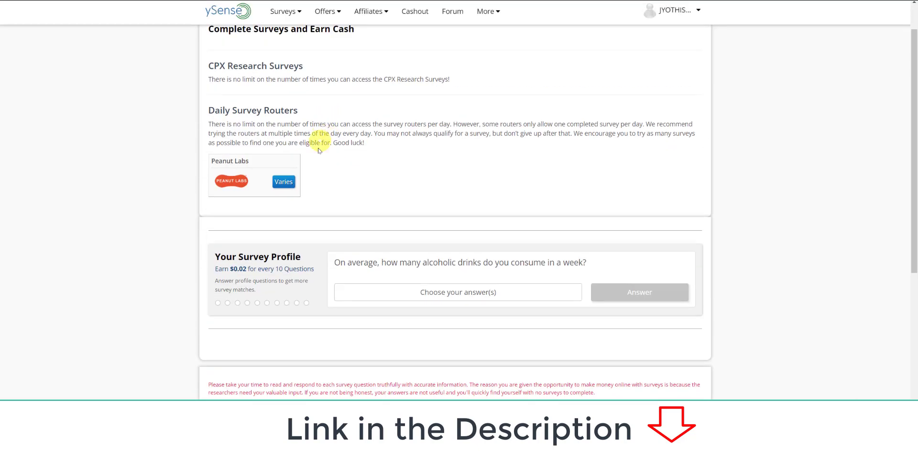
pyautogui.scroll(-3, 306, 170)
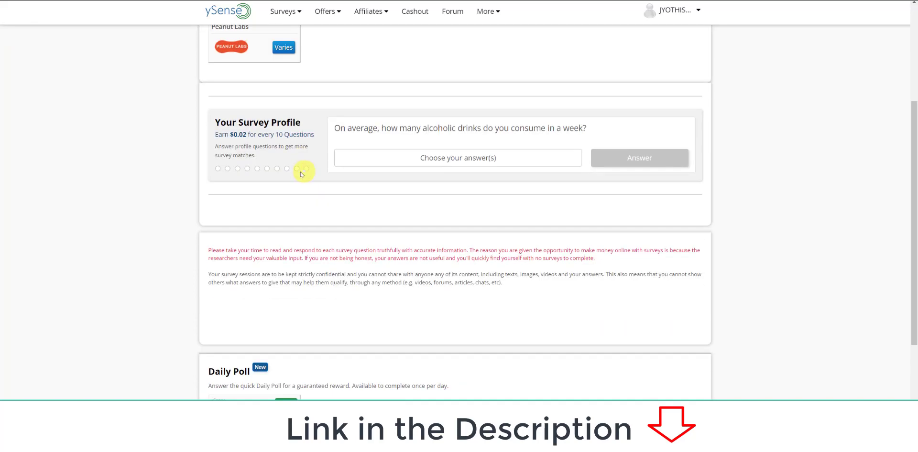
pyautogui.click(439, 165)
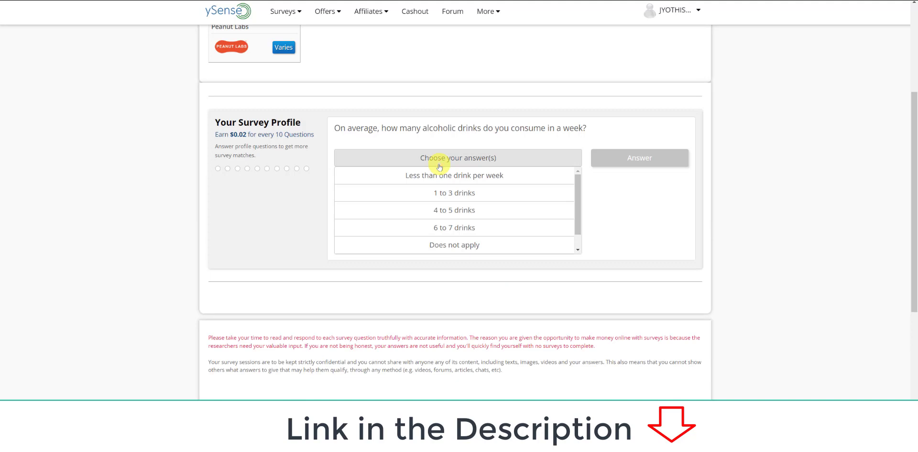
pyautogui.click(470, 243)
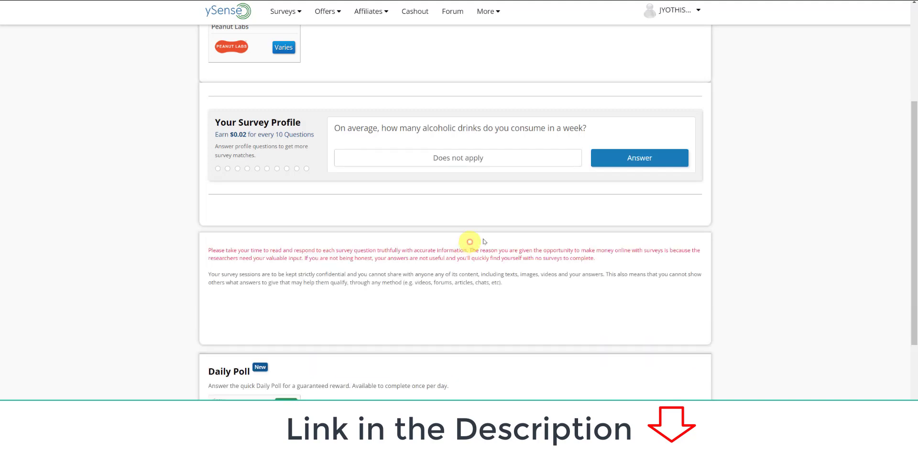
pyautogui.click(644, 167)
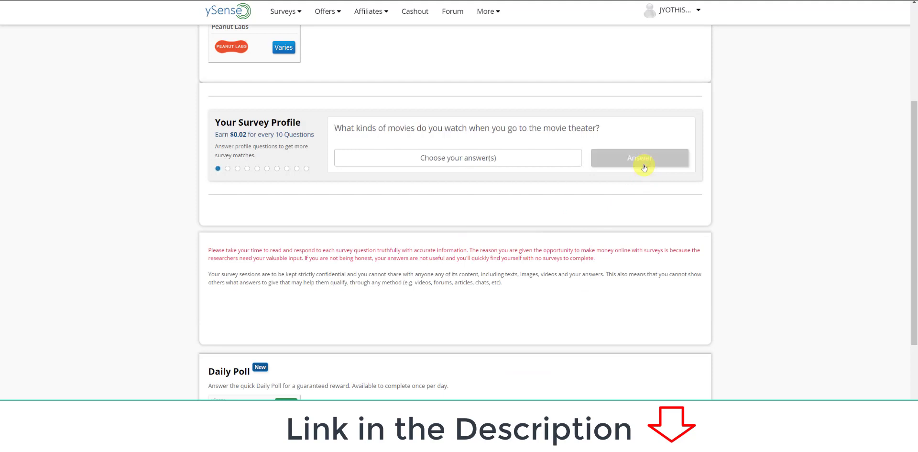
# Step: Answer the movie theater profile question with Mystery, Science Fiction and Thriller
pyautogui.click(547, 162)
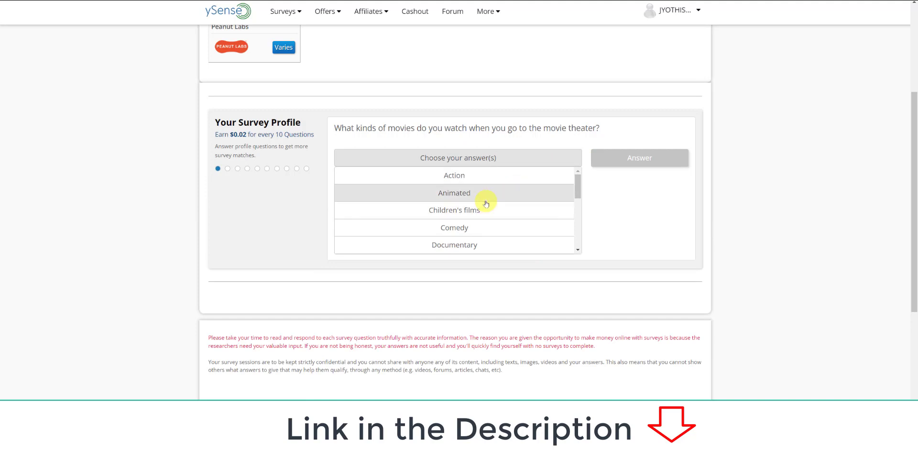
pyautogui.scroll(-3, 480, 244)
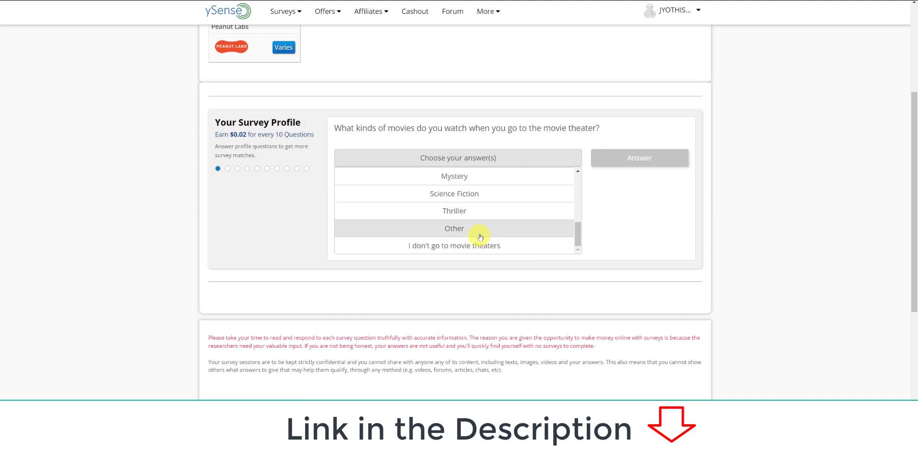
pyautogui.click(492, 211)
pyautogui.click(523, 178)
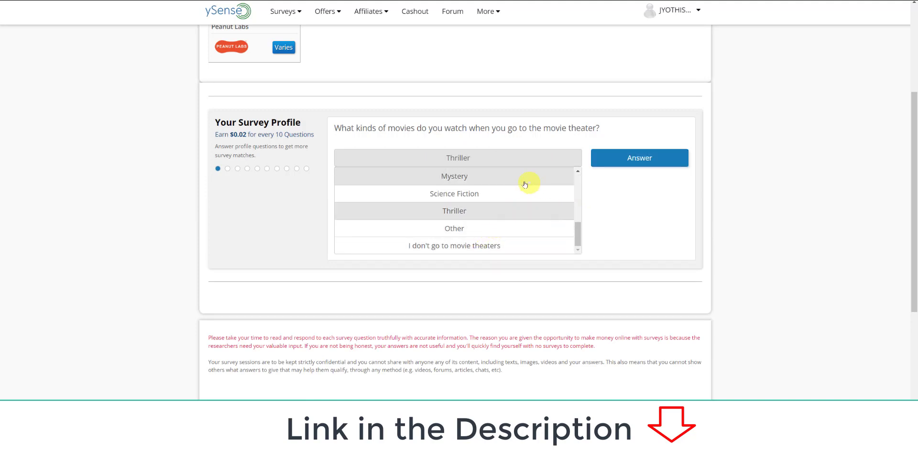
pyautogui.click(545, 194)
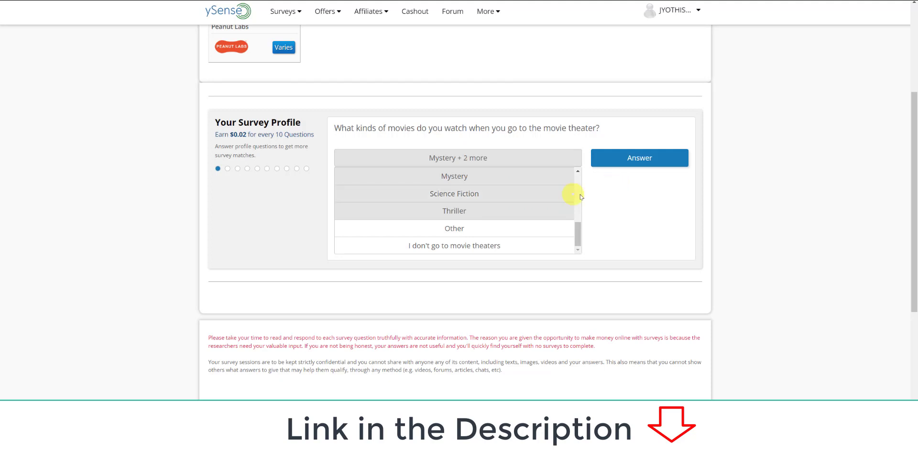
pyautogui.click(637, 162)
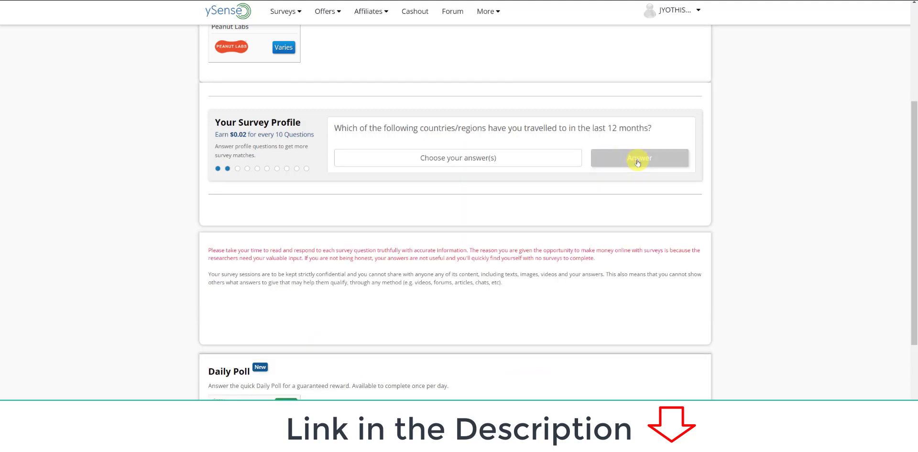
# Step: Answer the profile question about countries or regions travelled to in the last 12 months with "Prefer not to say"
pyautogui.click(532, 165)
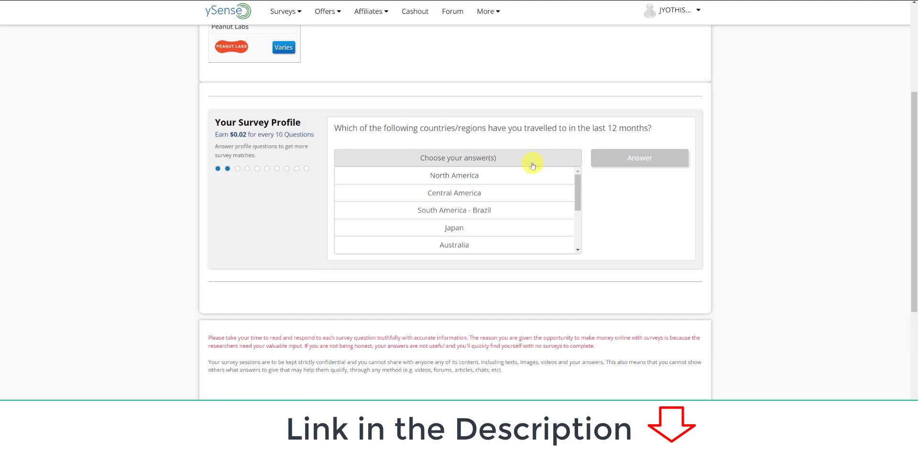
pyautogui.scroll(-5, 518, 179)
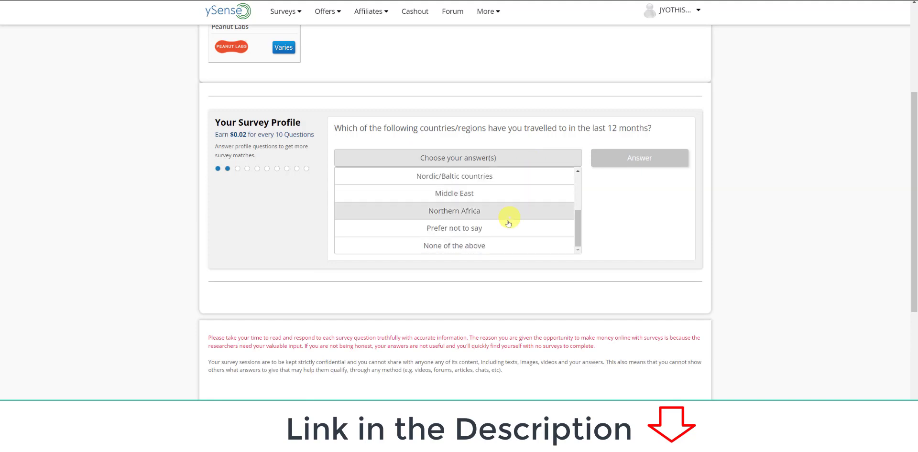
pyautogui.click(508, 225)
pyautogui.click(632, 162)
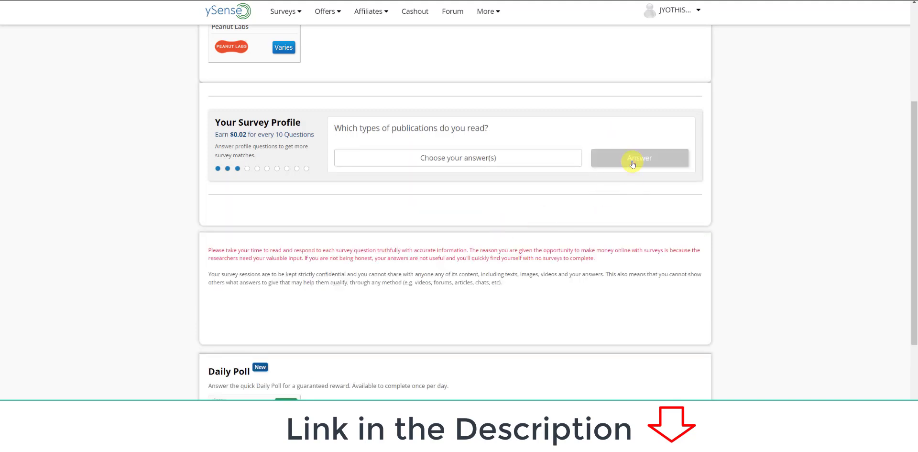
# Step: Answer the profile question about types of publications read with "Morning newspaper"
pyautogui.click(521, 163)
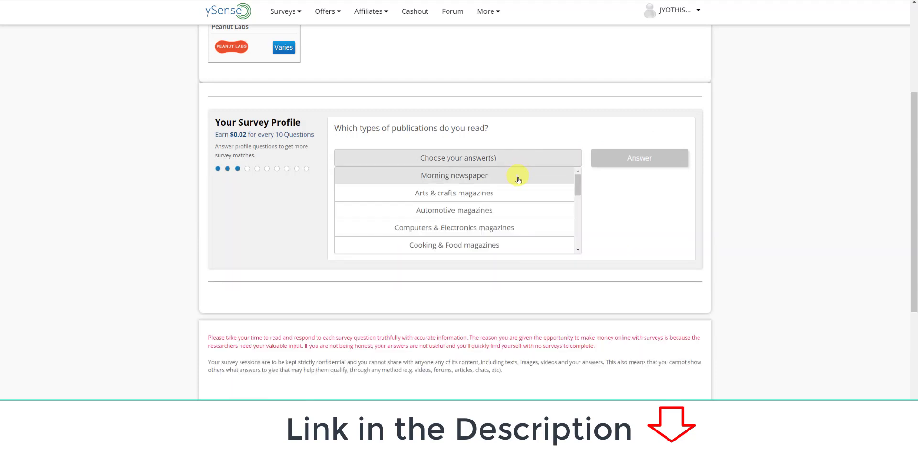
pyautogui.click(500, 179)
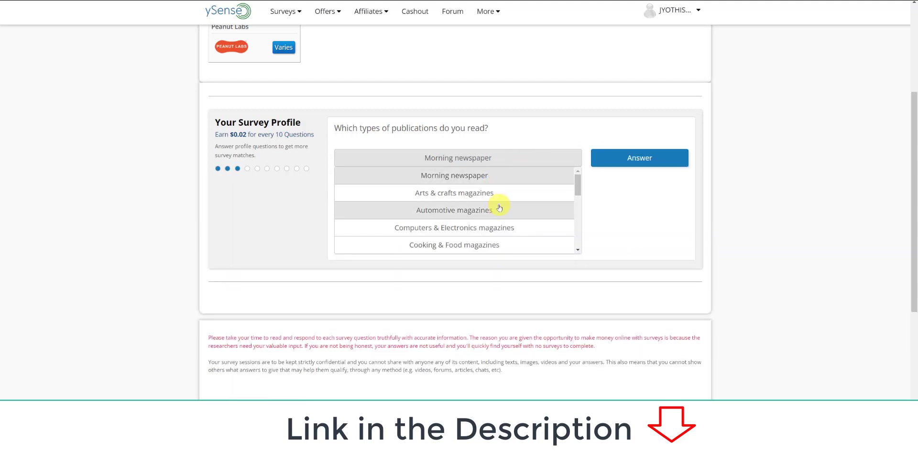
pyautogui.scroll(-5, 500, 208)
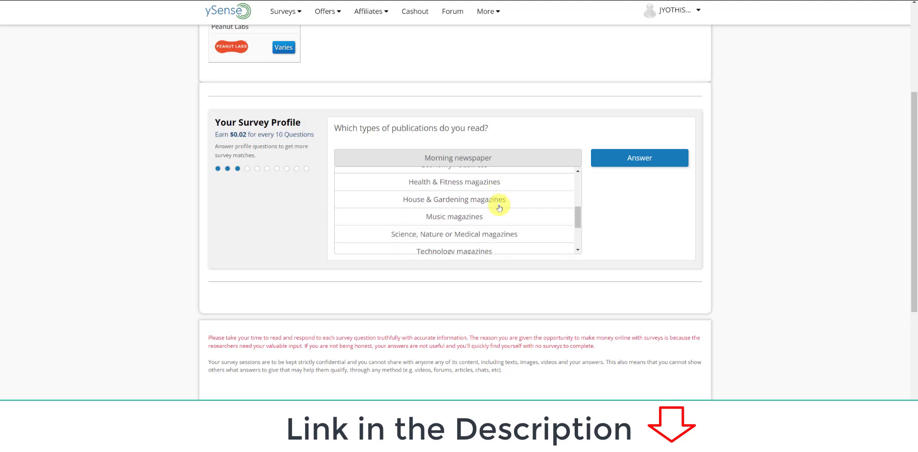
pyautogui.click(639, 161)
# Step: Answer the smart phone profile question with "Business & Personal"
pyautogui.click(526, 160)
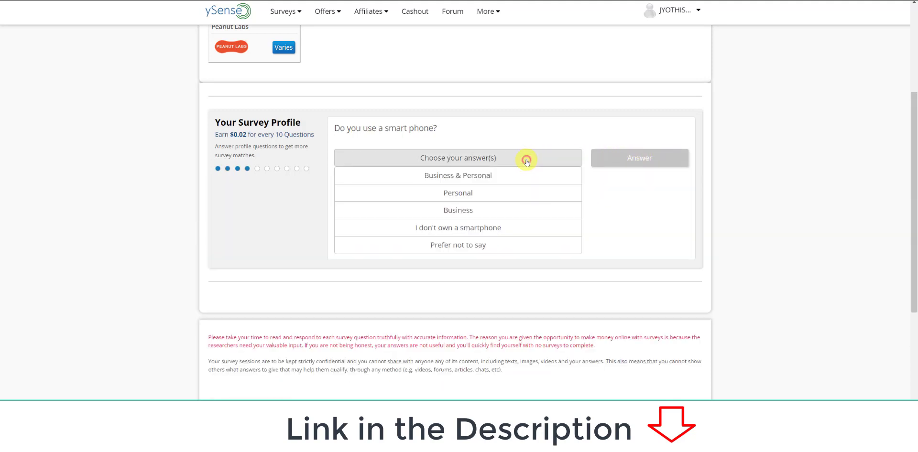
pyautogui.click(502, 177)
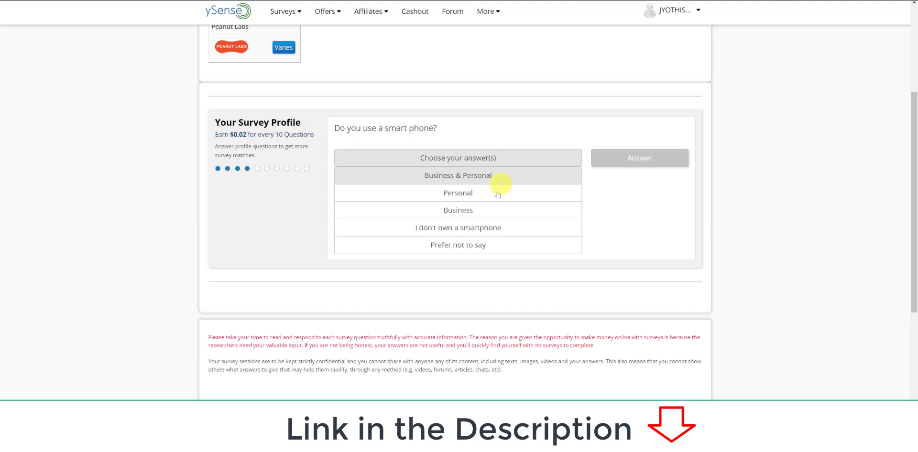
pyautogui.click(497, 193)
pyautogui.click(552, 157)
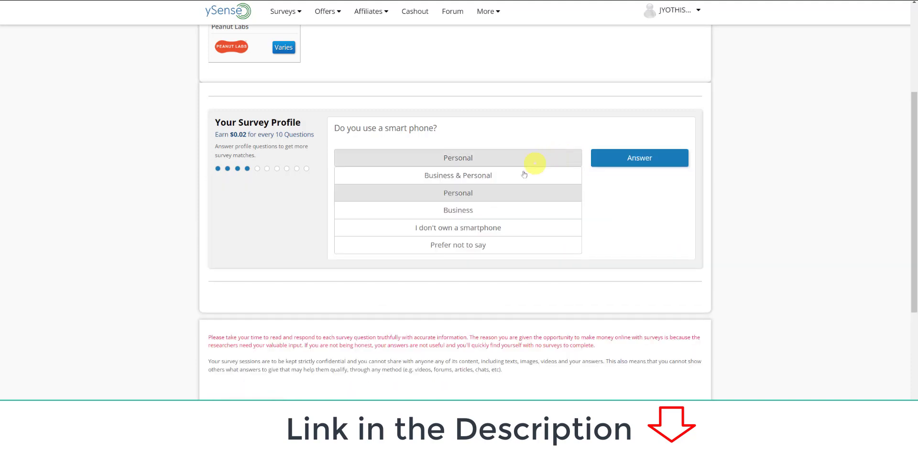
pyautogui.click(521, 176)
pyautogui.click(628, 156)
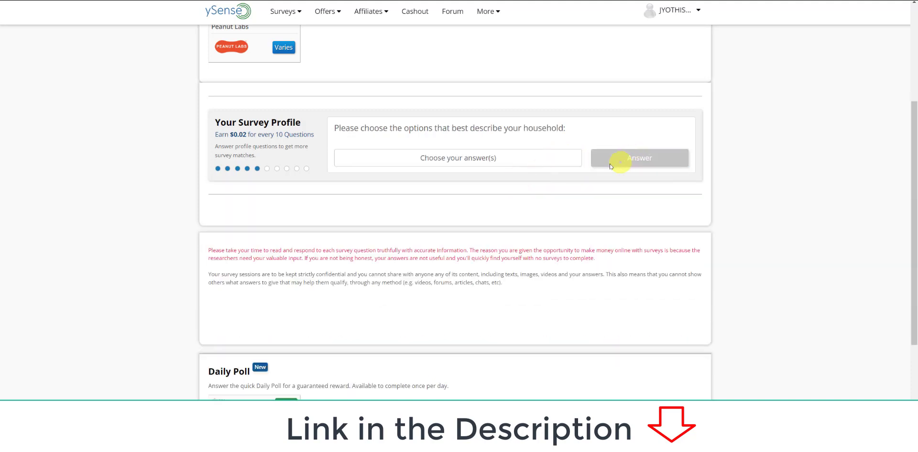
# Step: Open the answer choices for the profile question about the options that best describe the household
pyautogui.click(553, 163)
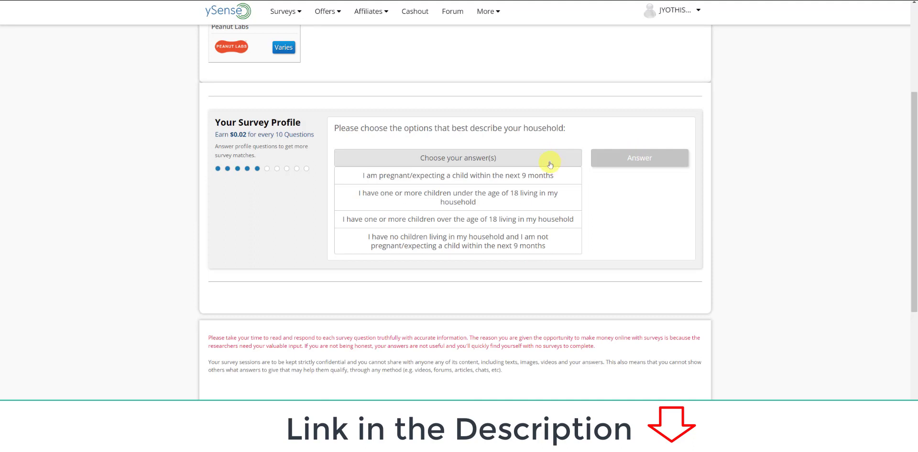